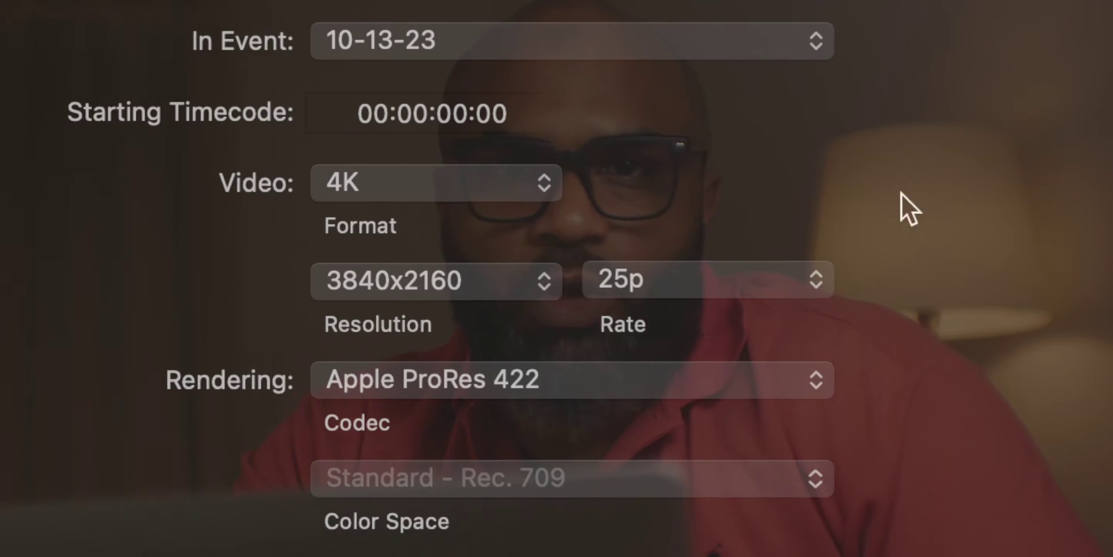
- Open the frame rate options for the new 4K project
left_click(797, 278)
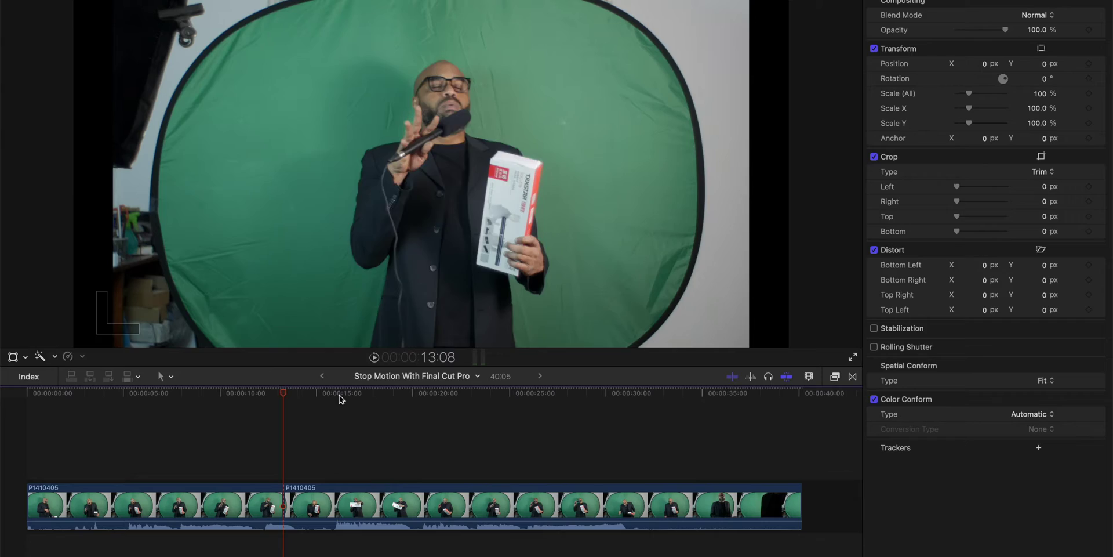
- Delete the unneeded P1410405 footage so only a short opening segment stays in the timeline
left_click(342, 524)
key("Delete")
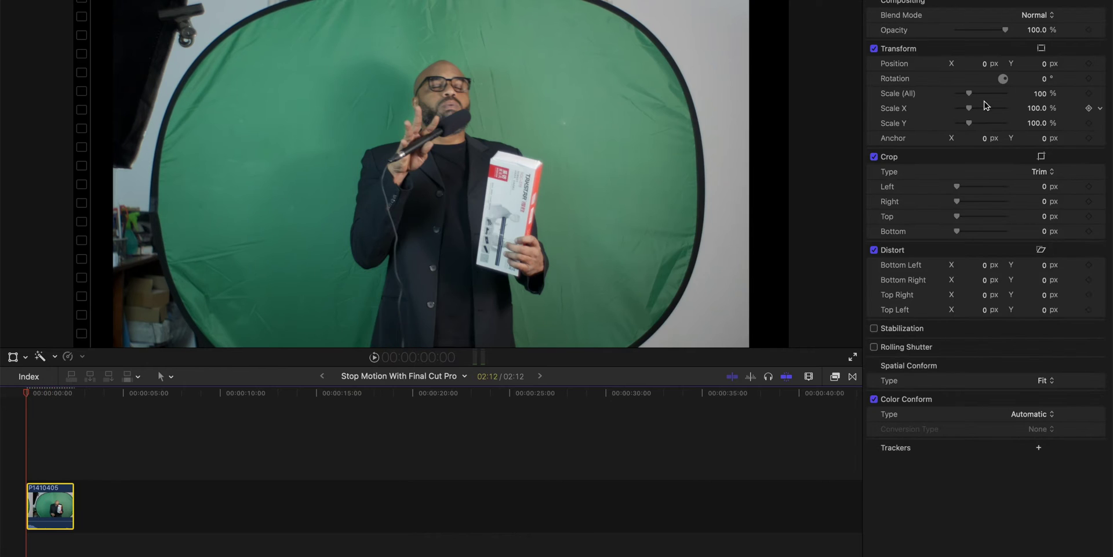
- Trim the image of the P1410405 clip around the presenter, about 753 px left, 860 px right and 292 px top
left_click(26, 355)
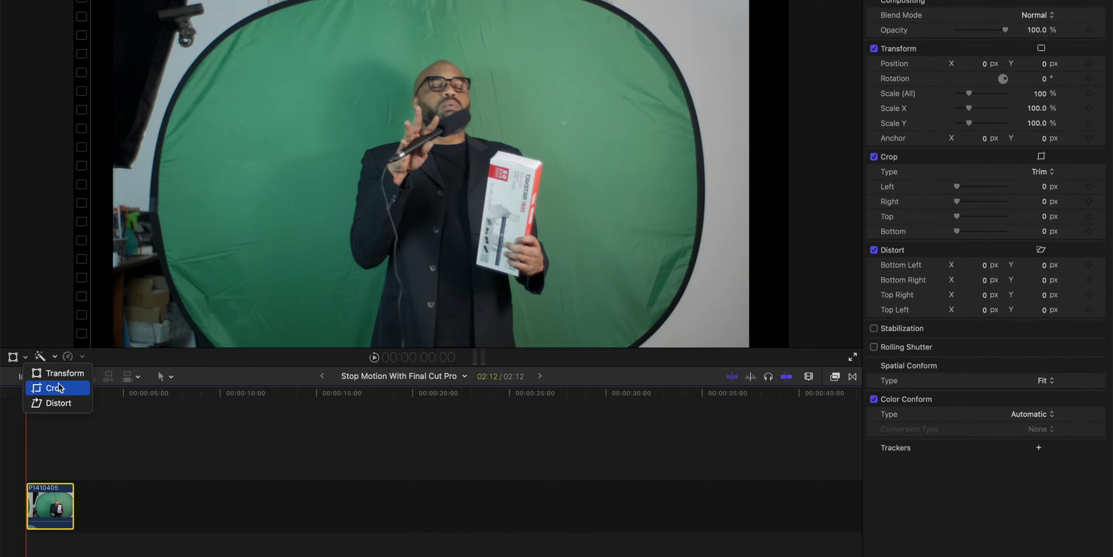
left_click(38, 387)
left_click_drag(114, 1, 237, 39)
left_click_drag(749, 346, 604, 359)
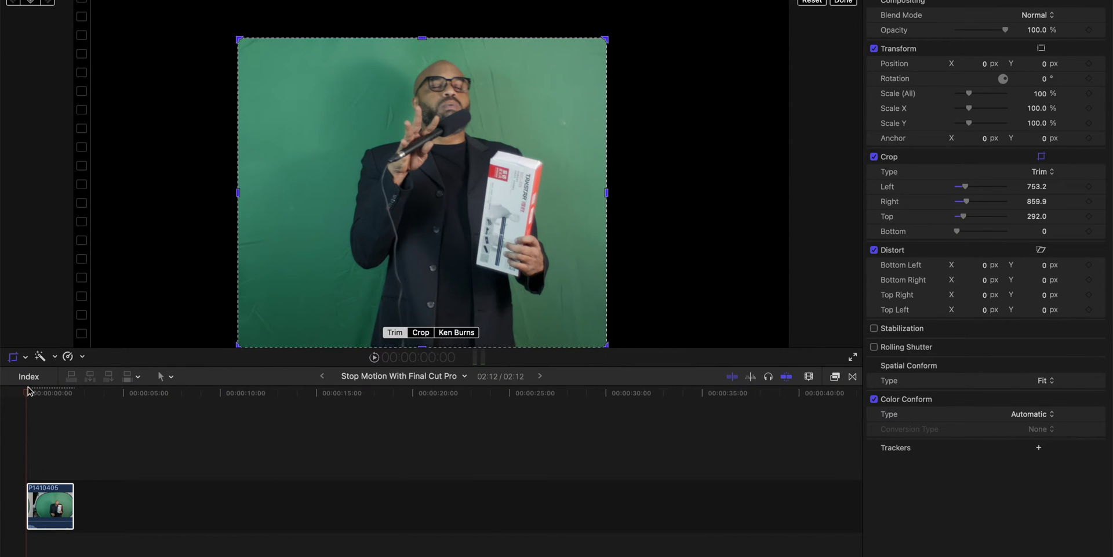
- Search the effects for "key" and apply the Green Screen Keyer to the trimmed P1410405 clip
left_click(47, 507)
key("super+5")
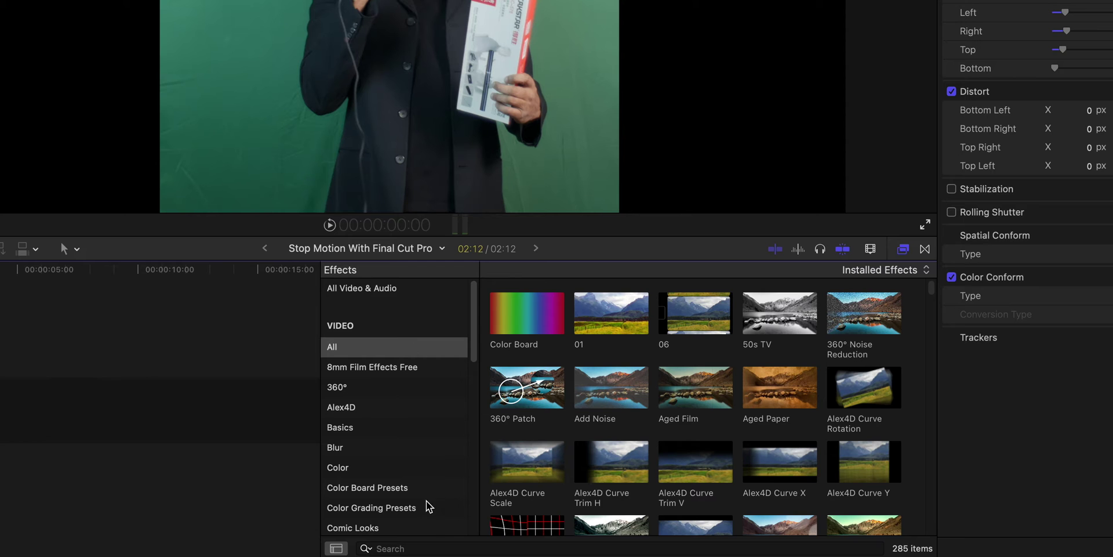
left_click(425, 545)
type("key")
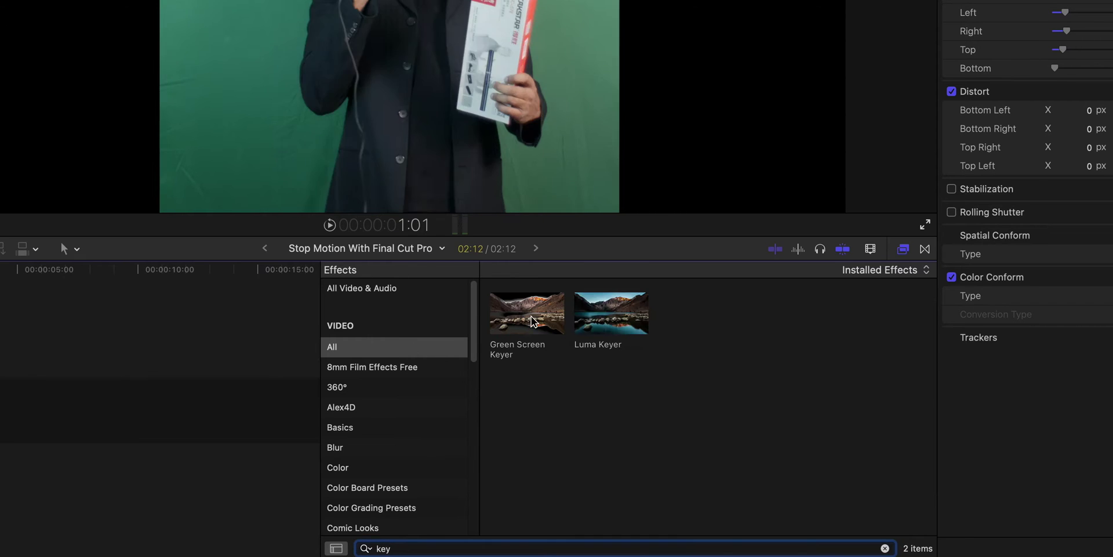
double_click(534, 317)
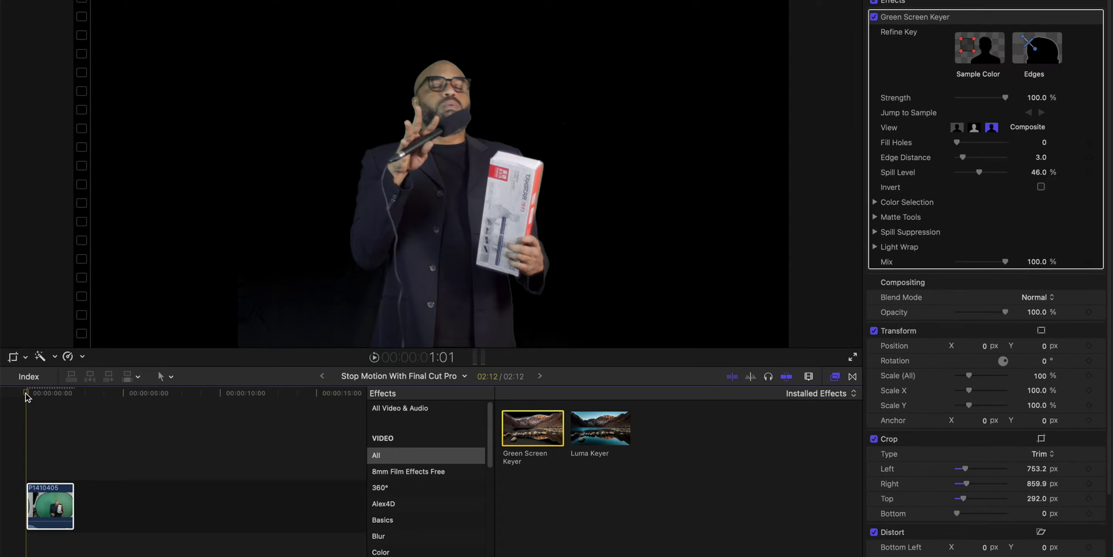
- At the clip's start, set the keyer's Spill Level to 0% and Fill Holes to 0.76
left_click(25, 396)
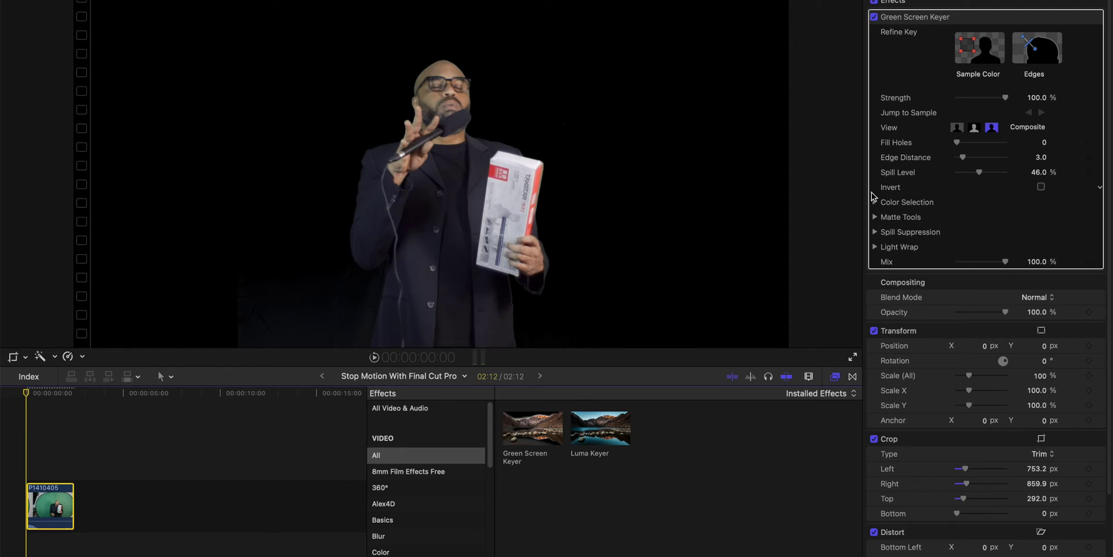
left_click_drag(975, 172, 963, 142)
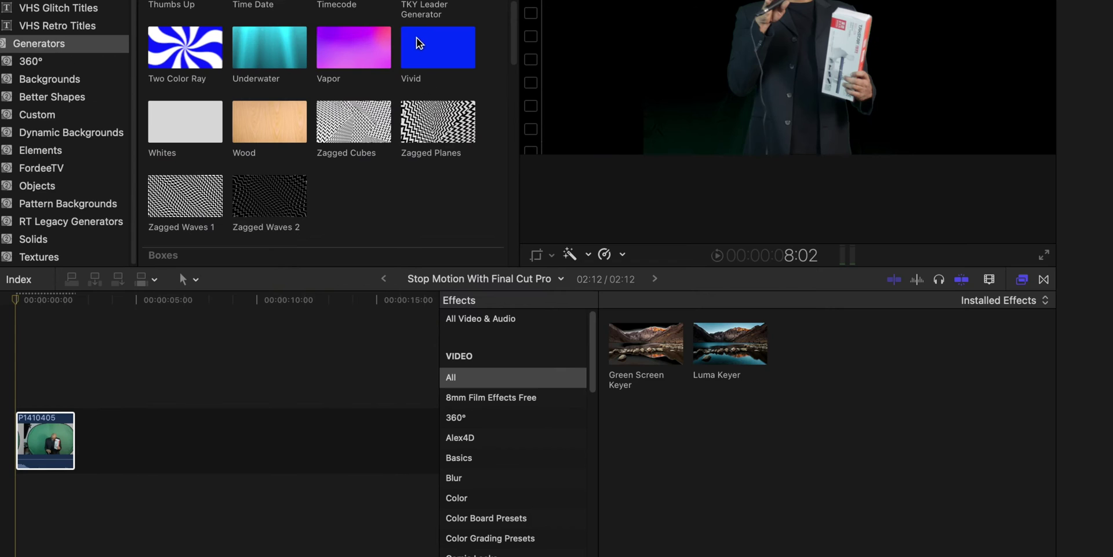
- Place the Vivid generator beneath the keyed clip and play from the start to check the key
left_click(462, 49)
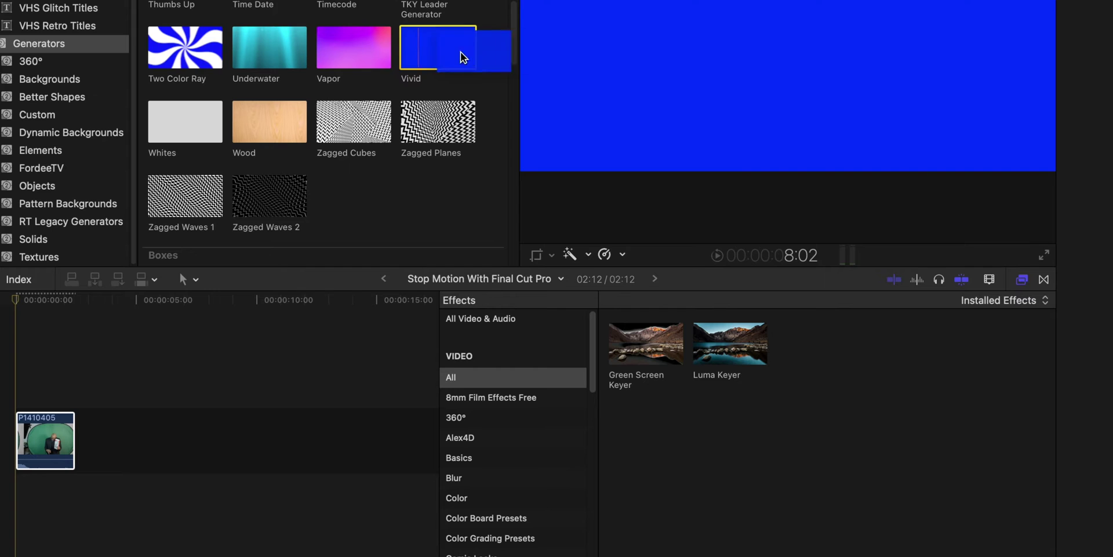
left_click_drag(464, 49, 4, 518)
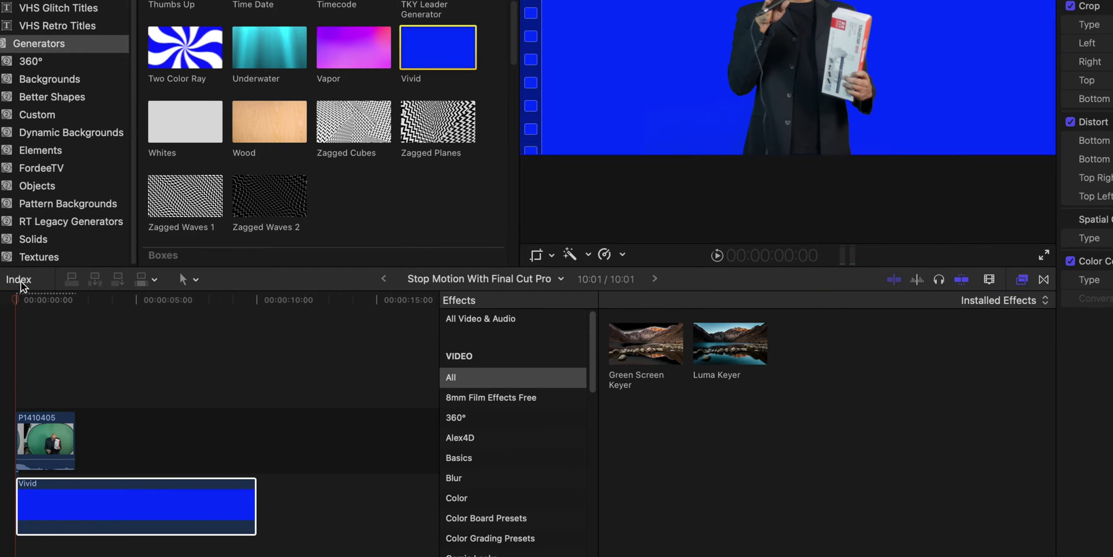
left_click(16, 298)
key("space")
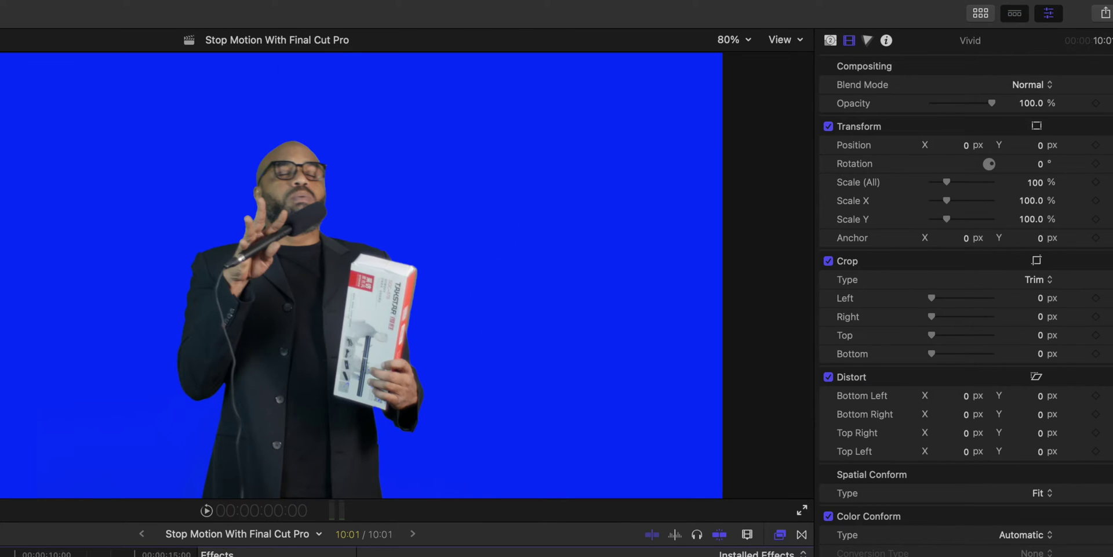
- Disable the Vivid background and select the full range of the keyed P1410405 clip
key("v")
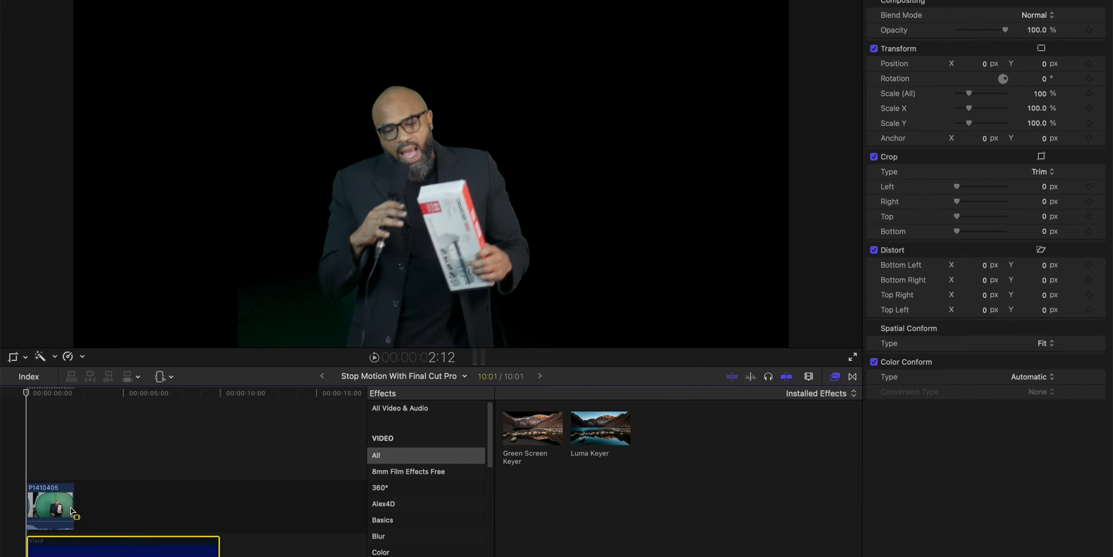
left_click_drag(28, 500, 3, 499)
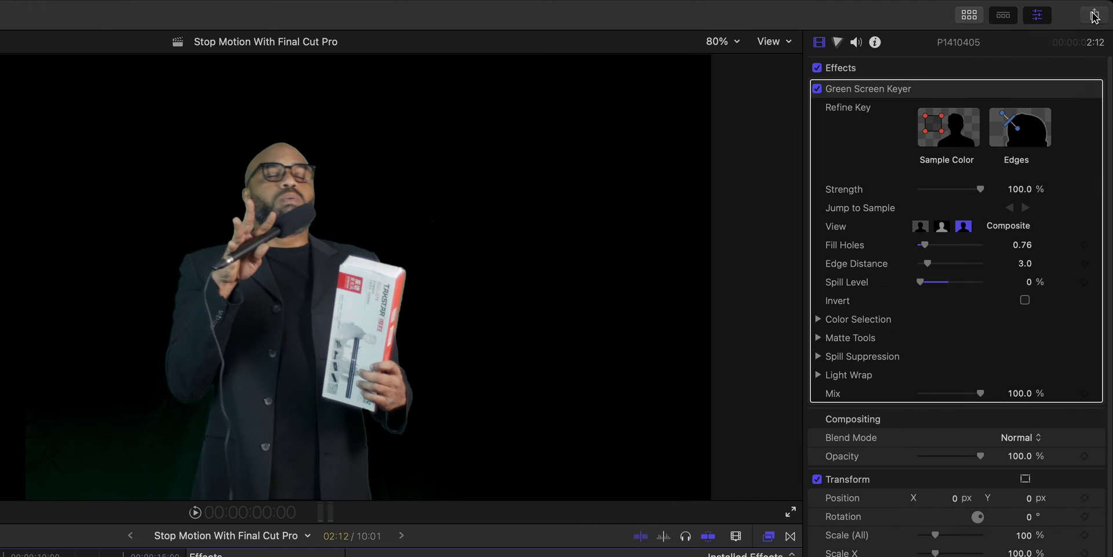
- Start an Export Image Sequence share of the selected range and open its format settings
left_click(1094, 16)
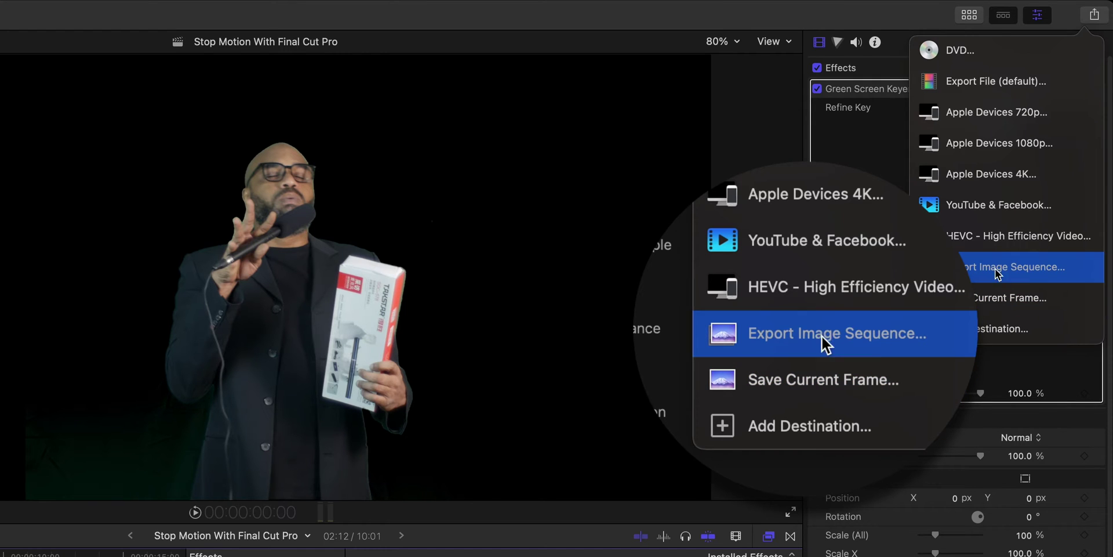
left_click(784, 425)
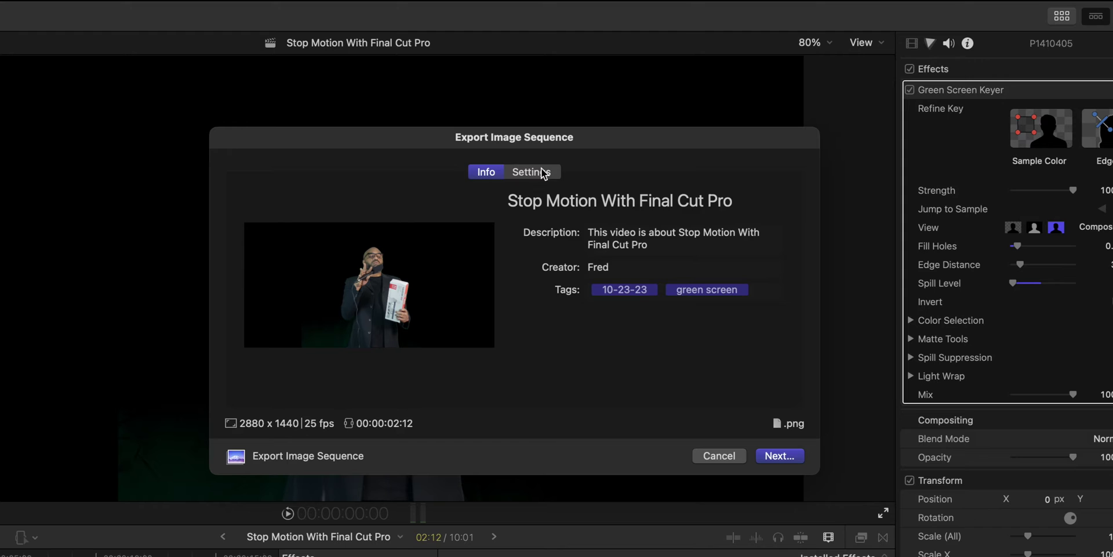
left_click(532, 172)
left_click(681, 230)
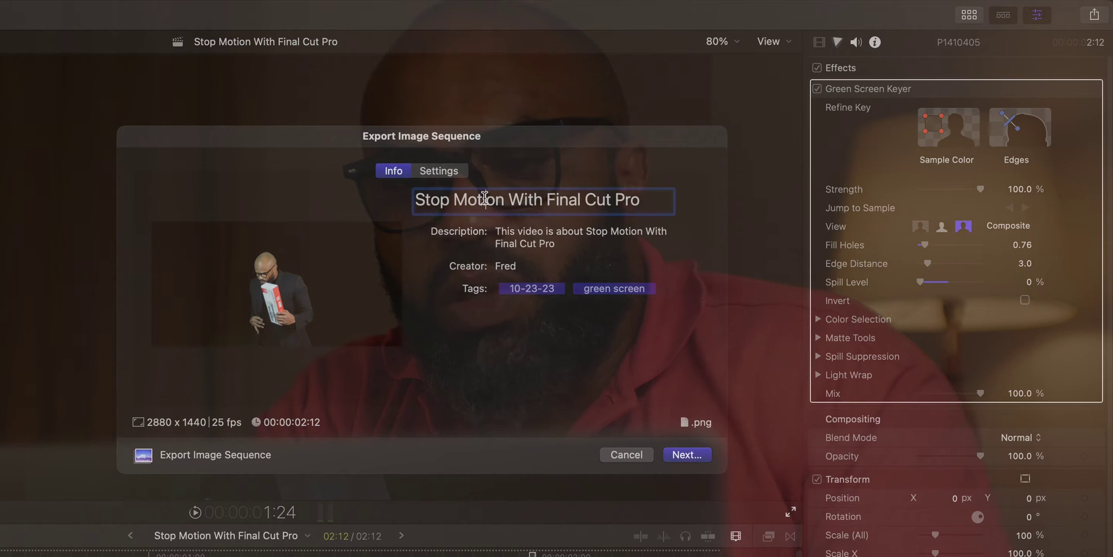
- Retitle the image sequence export with the creator's first name followed by "MOtion"
triple_click(484, 199)
type("Fred")
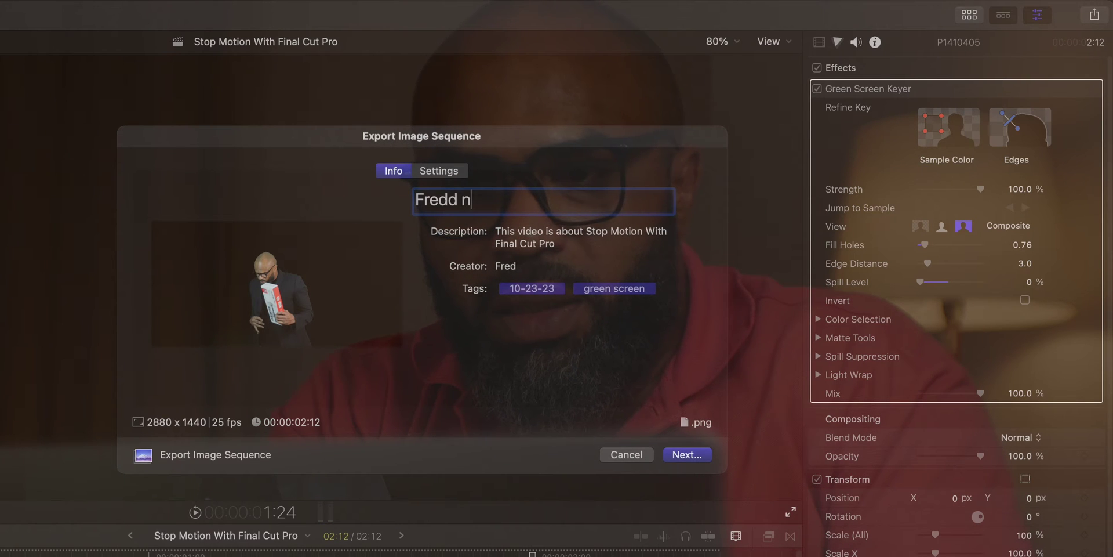
type("d")
key("BackSpace")
type("MOtio")
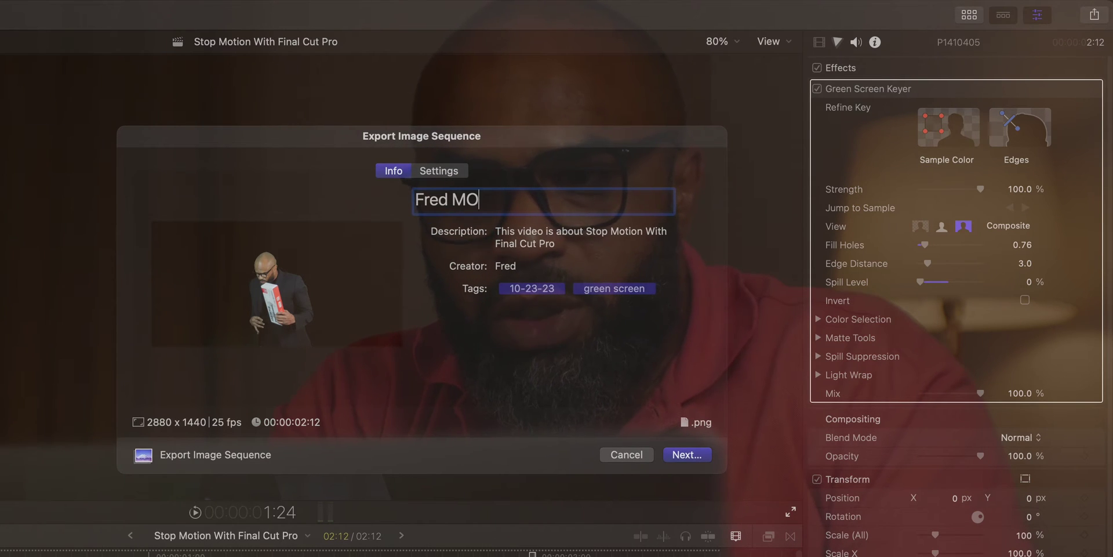
type("n")
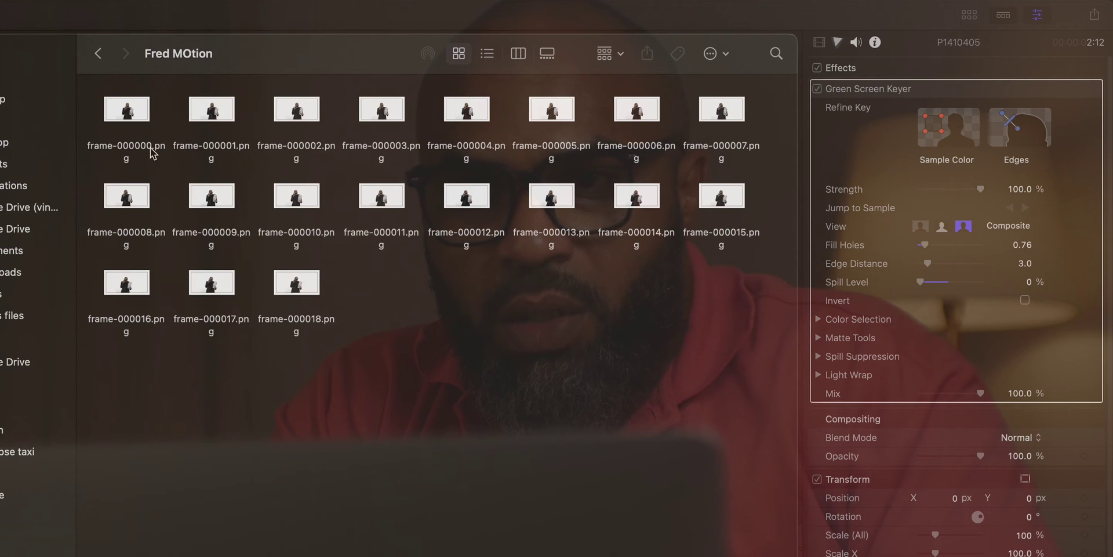
- In the exported Finder folder, select every second column of frames, starting with frame-000001.png, and move them to the Trash
left_click(213, 118)
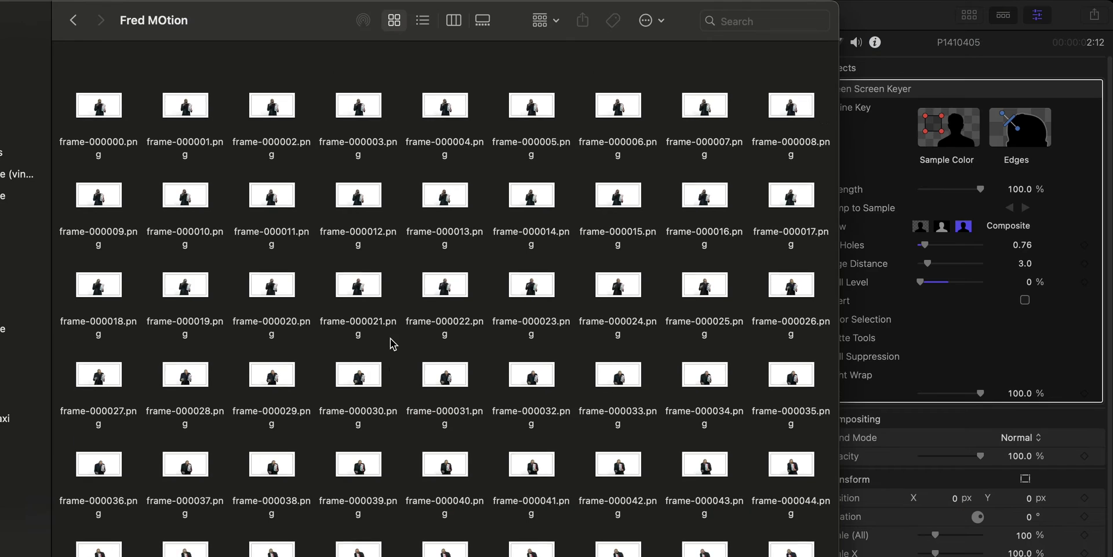
scroll(348, 330, "down", 1)
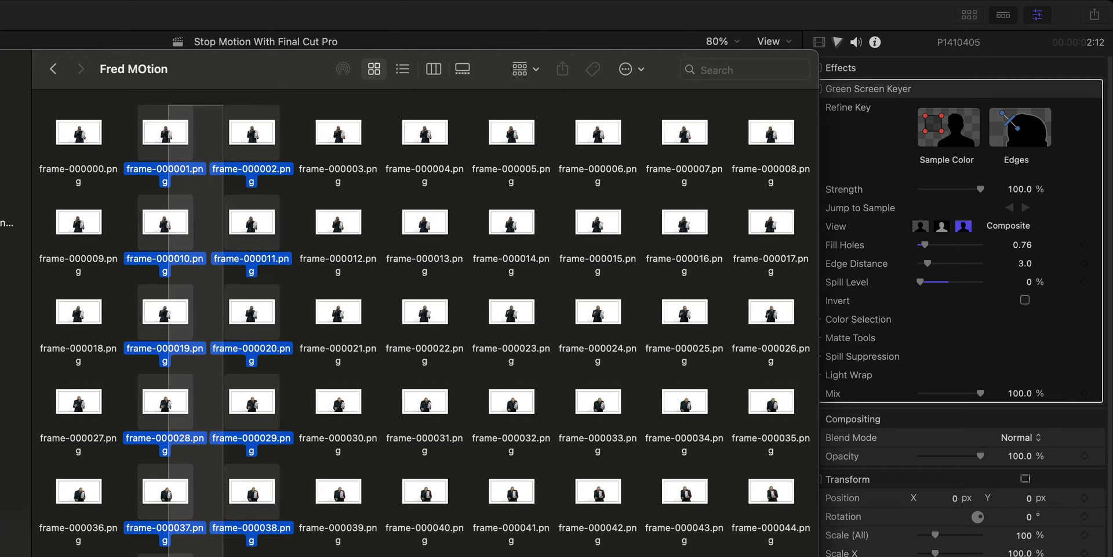
left_click_drag(349, 553, 340, 28)
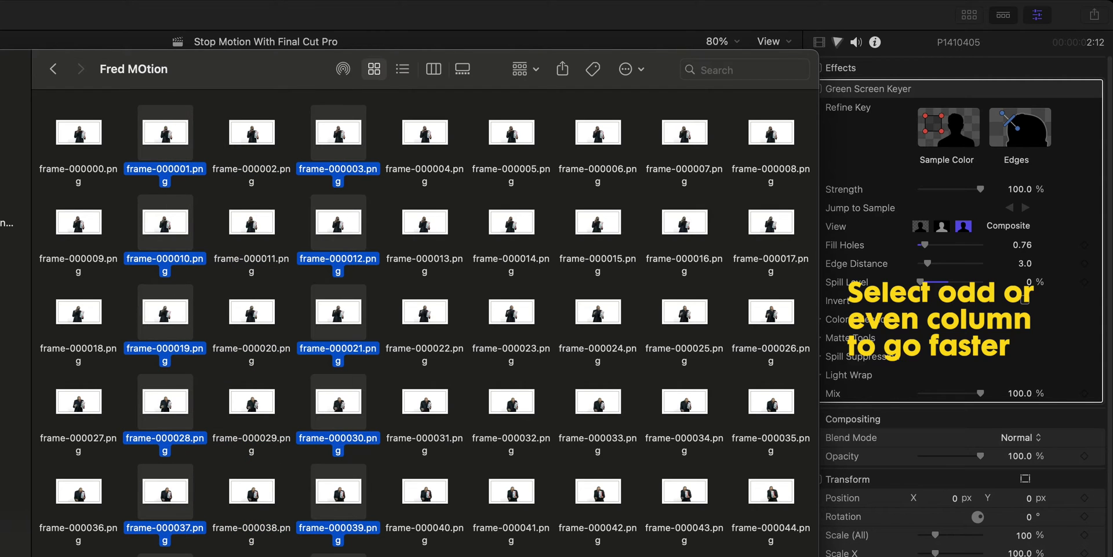
left_click_drag(514, 554, 491, 93)
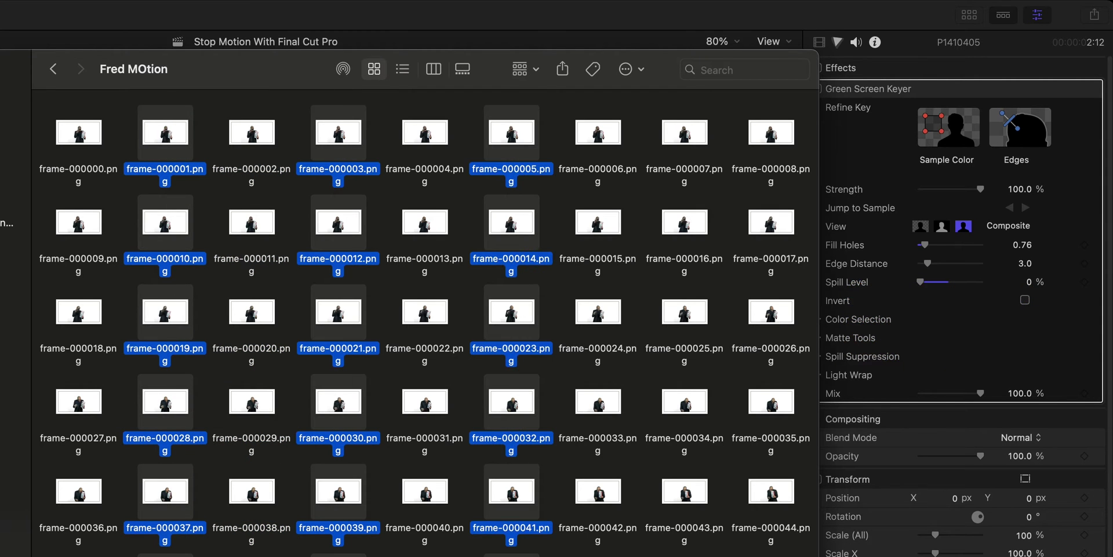
left_click_drag(690, 553, 663, 35)
key("super+BackSpace")
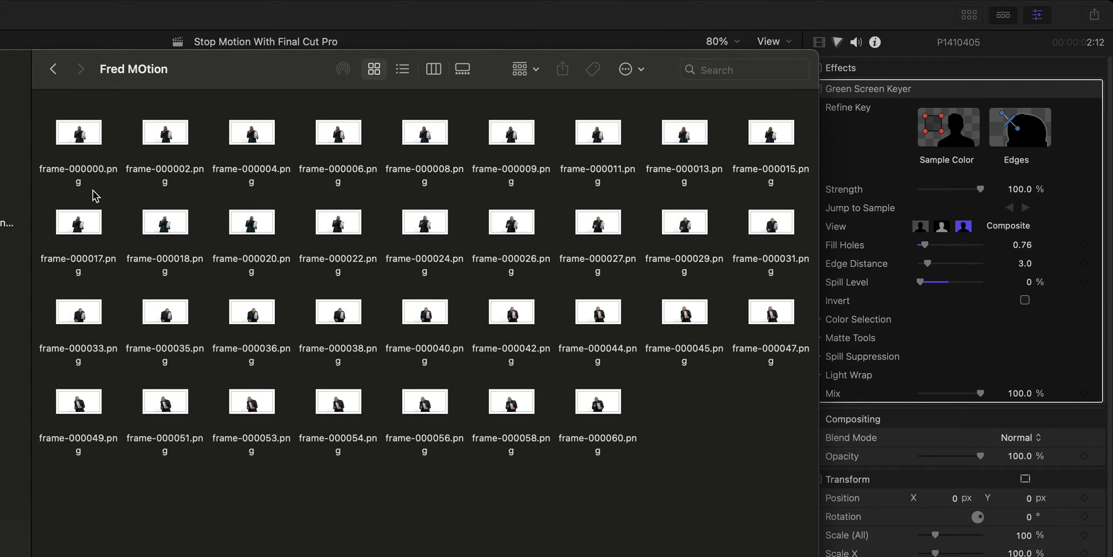
- Batch-rename all remaining frames by Name and Index, using the creator's first name plus "-Motion-" and numbering from 1
key("super+a")
right_click(71, 125)
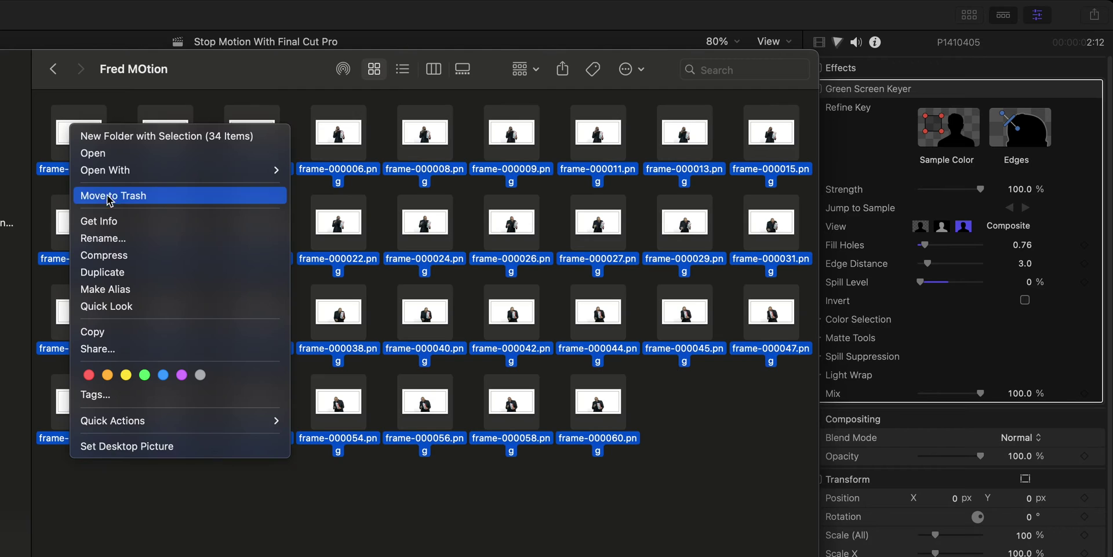
left_click(112, 238)
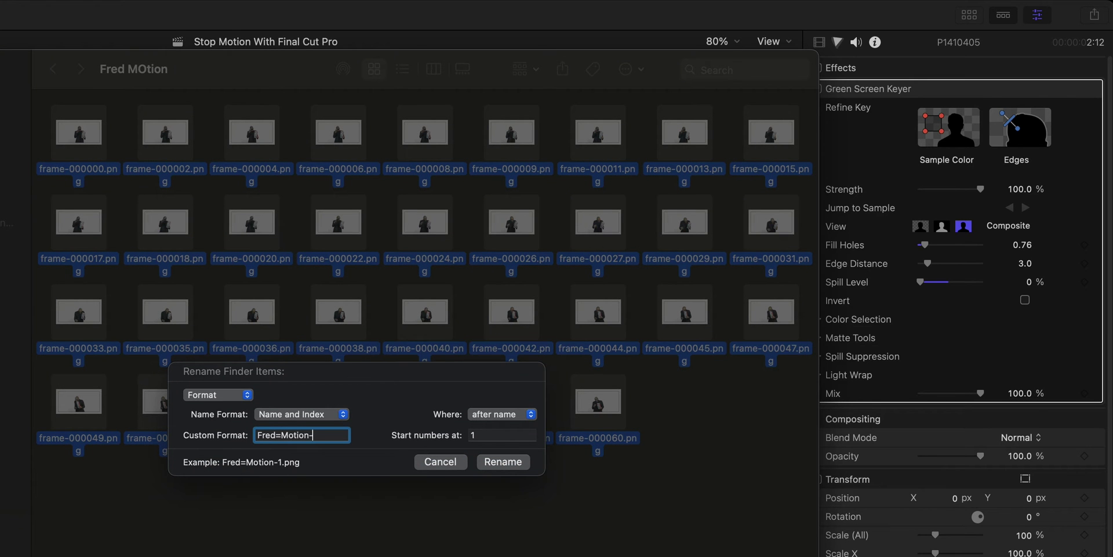
type("-")
key("Return")
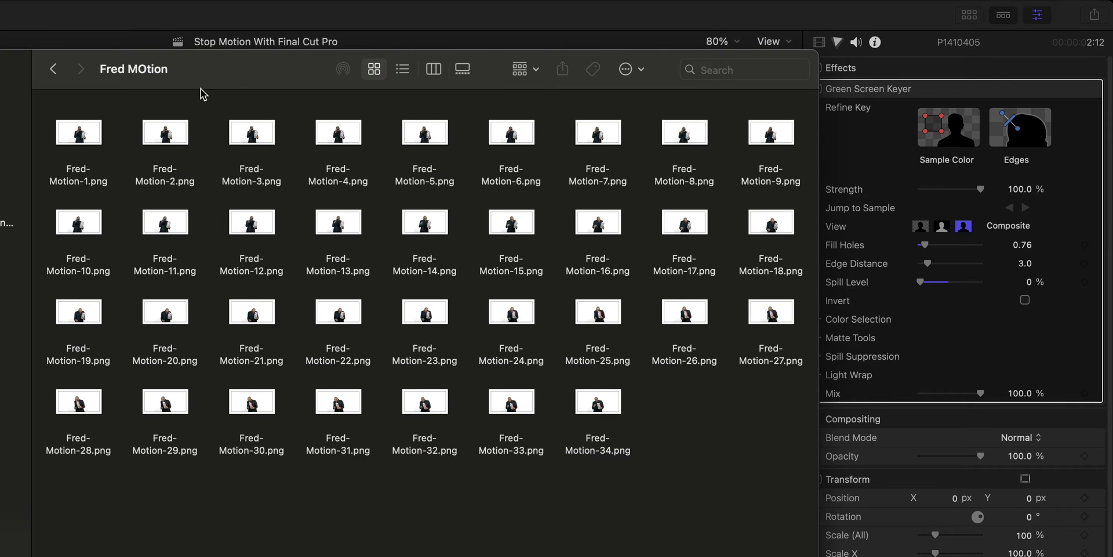
- Add all the renamed PNG frames from the Finder folder to the Final Cut Pro timeline, directly after the P1410405 clip
left_click_drag(240, 78, 519, 4)
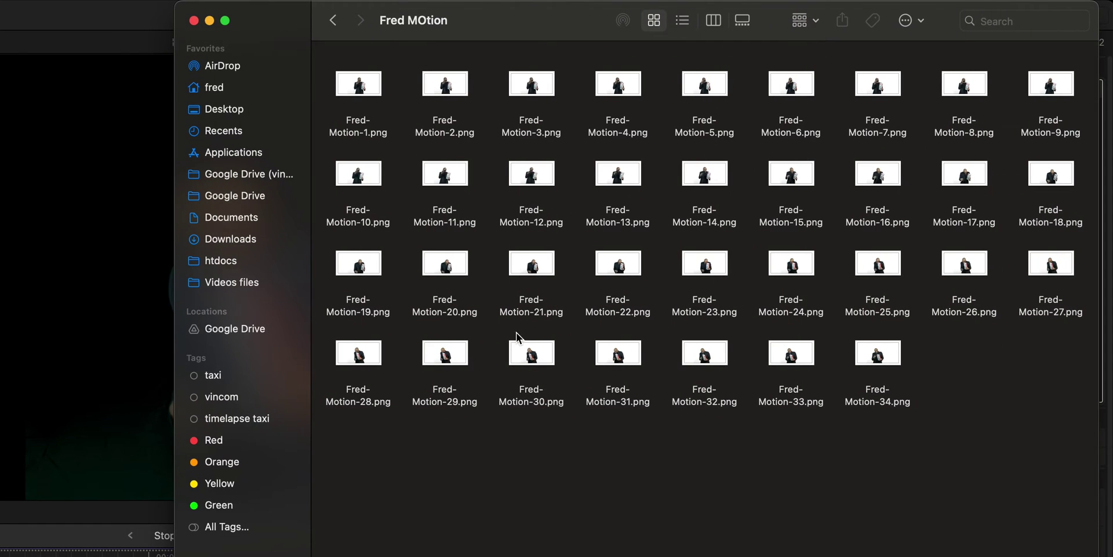
key("super+a")
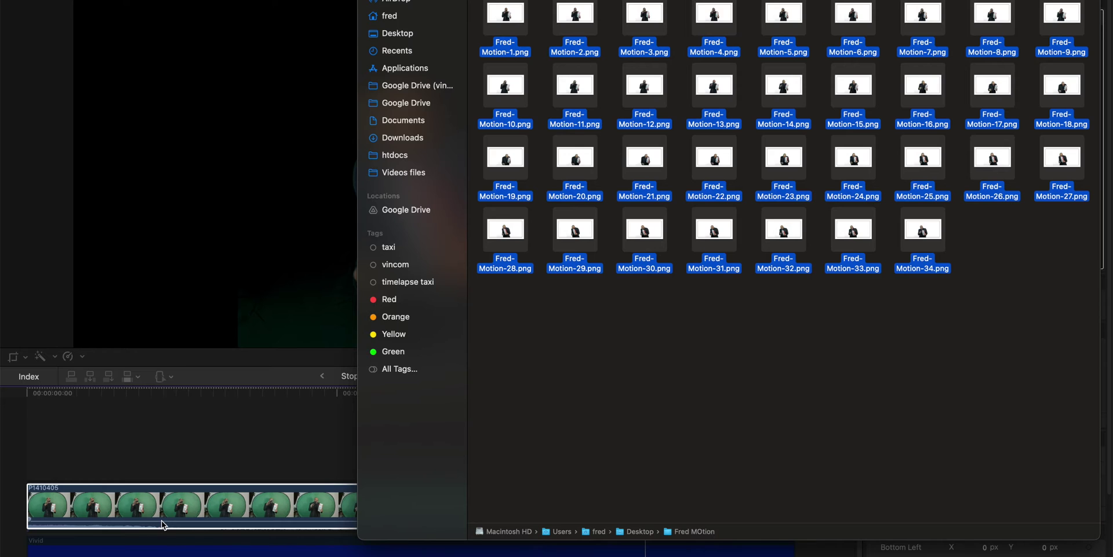
scroll(164, 525, "right", 10)
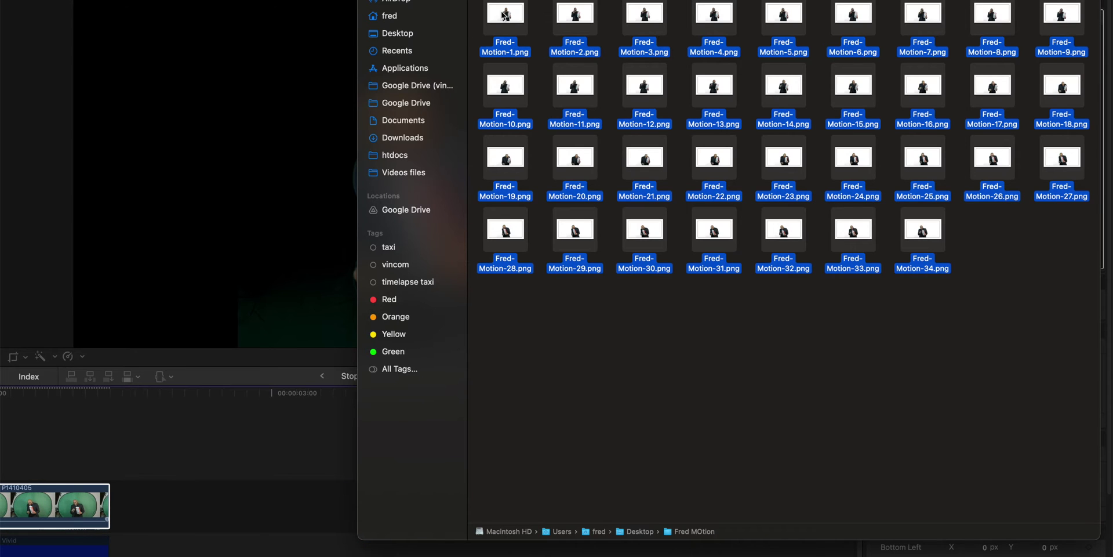
left_click_drag(504, 16, 148, 504)
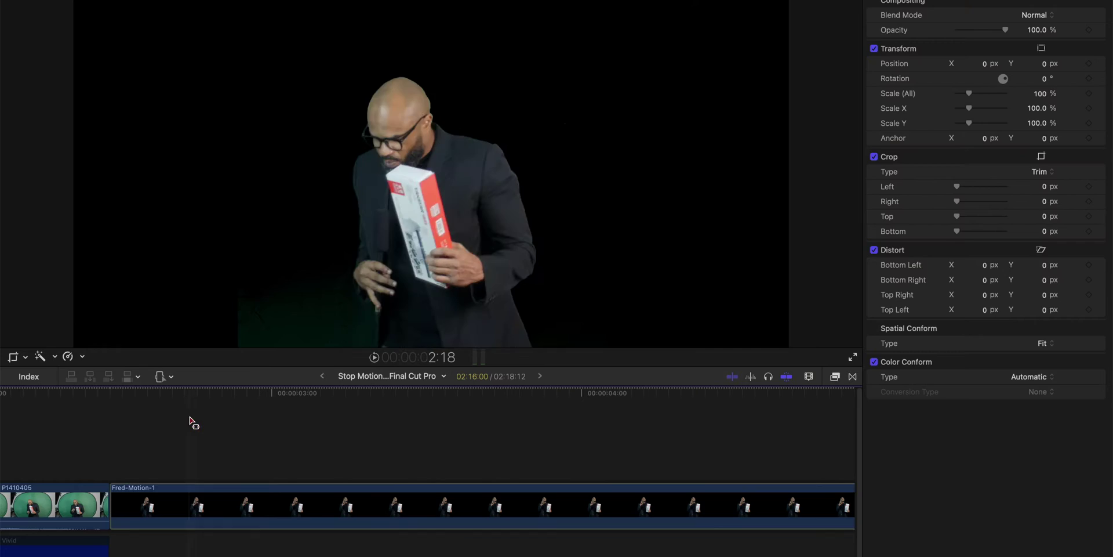
- Select all the imported image clips and lift them from the primary storyline as connected clips
left_click(193, 422)
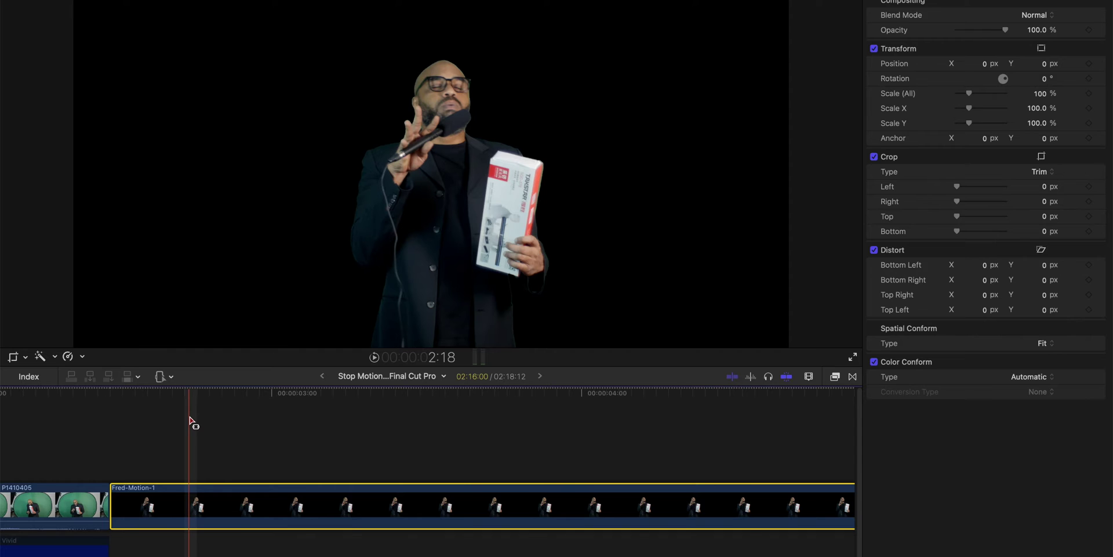
key("super+a")
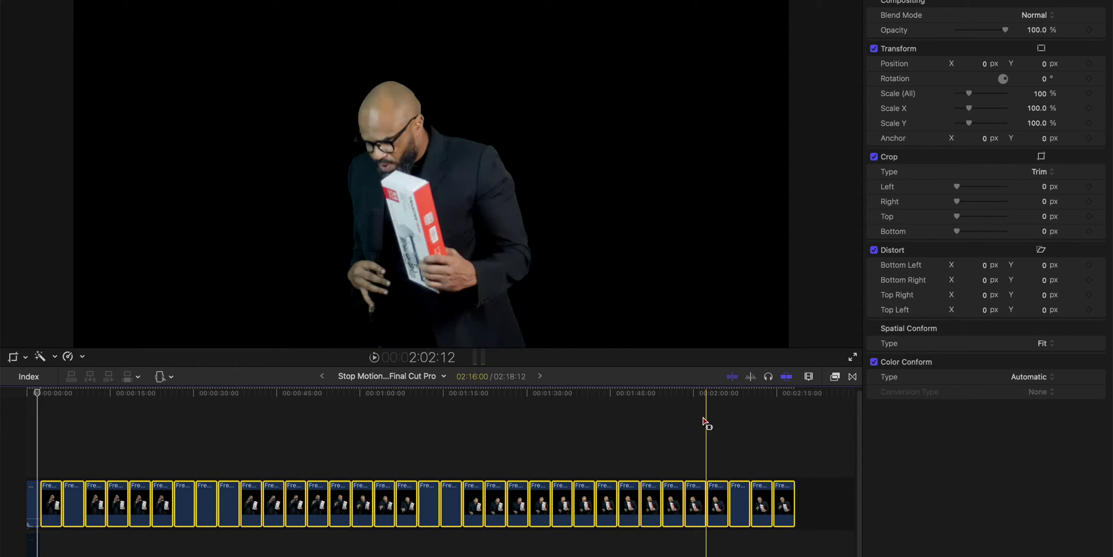
right_click(337, 502)
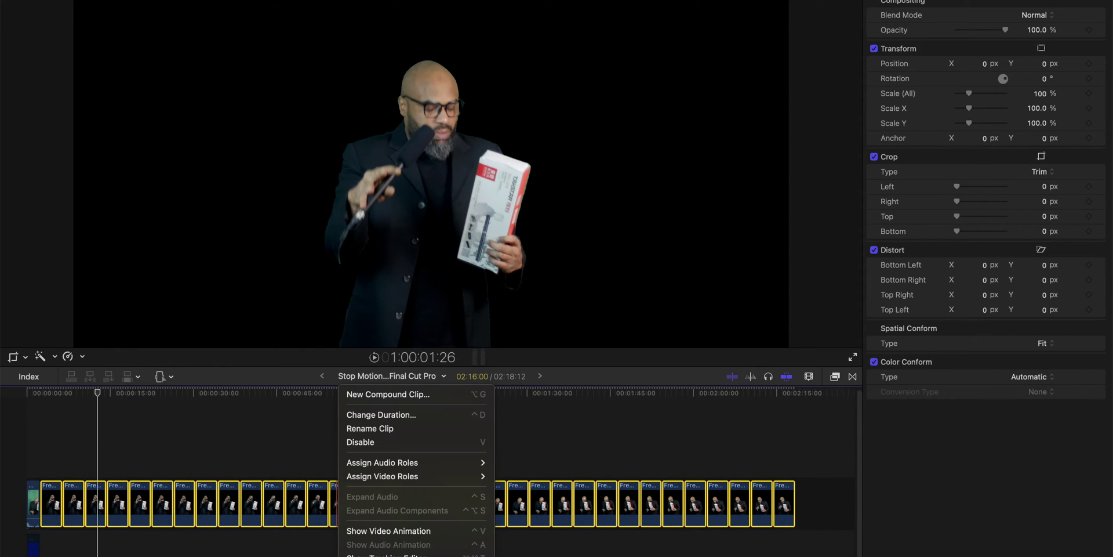
left_click(384, 555)
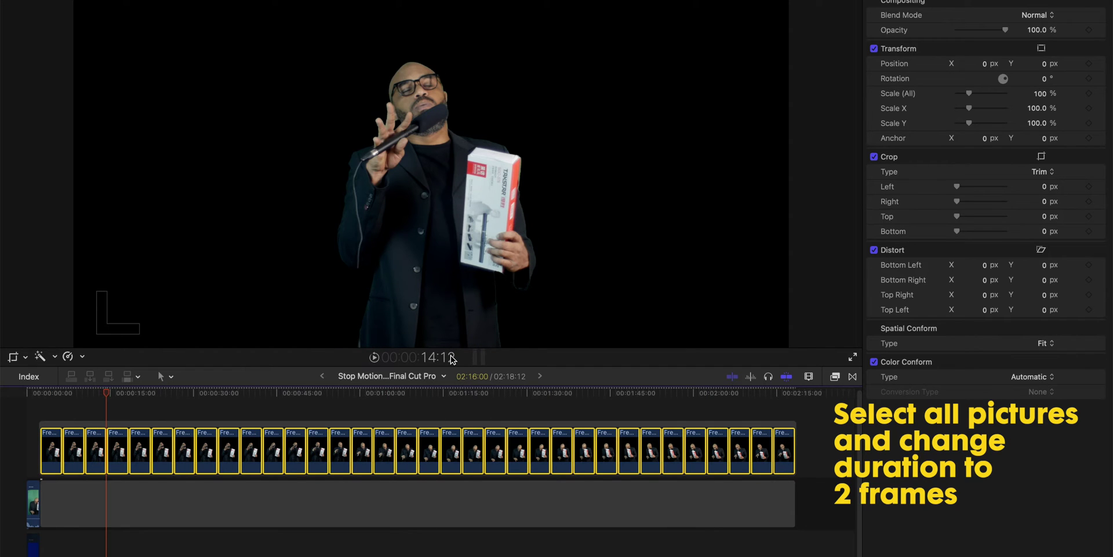
- Set the duration of all the selected image clips to 2 frames each
key("ctrl+d")
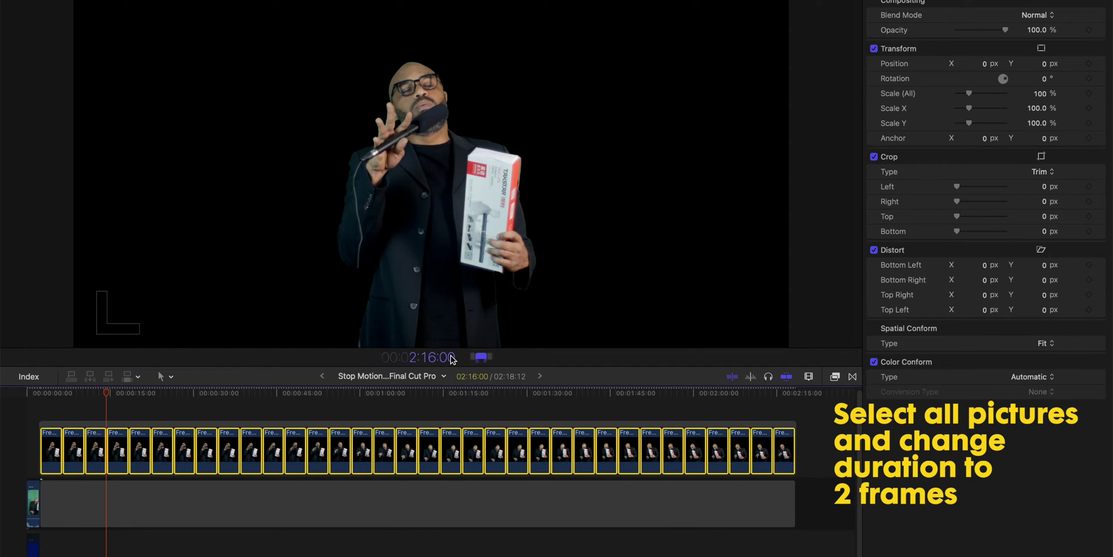
type("2")
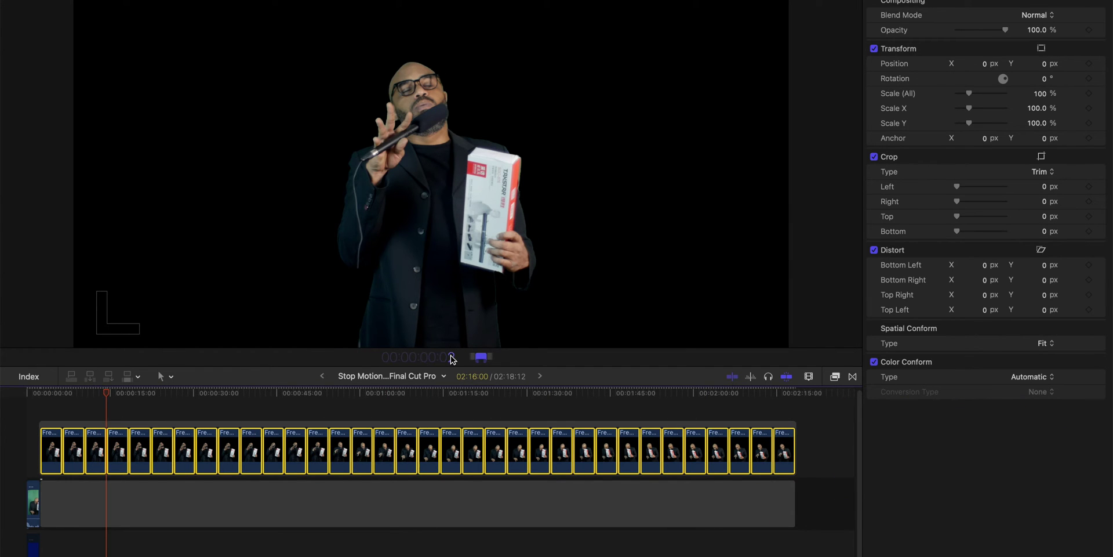
key("Return")
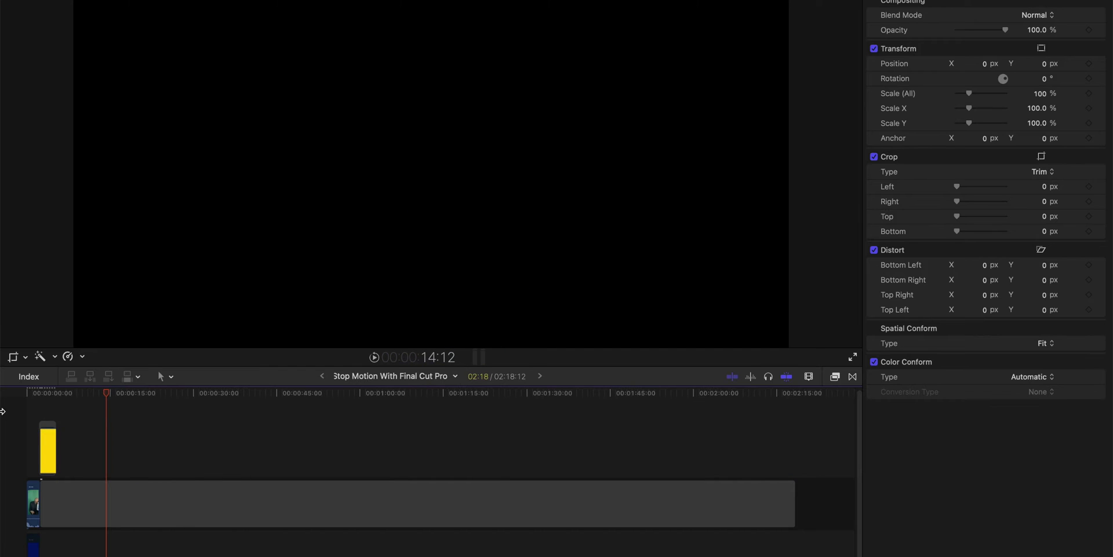
- Remove the excess gap beneath the shortened image clips, and play back the reassembled frame sequence
left_click(283, 498)
key("Delete")
key("shift+z")
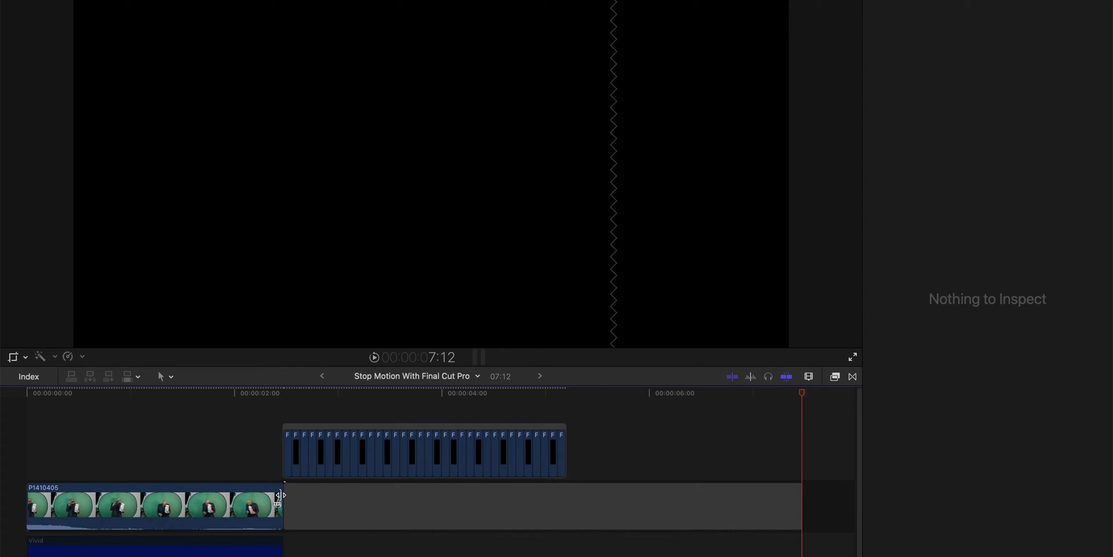
left_click(302, 429)
key("space")
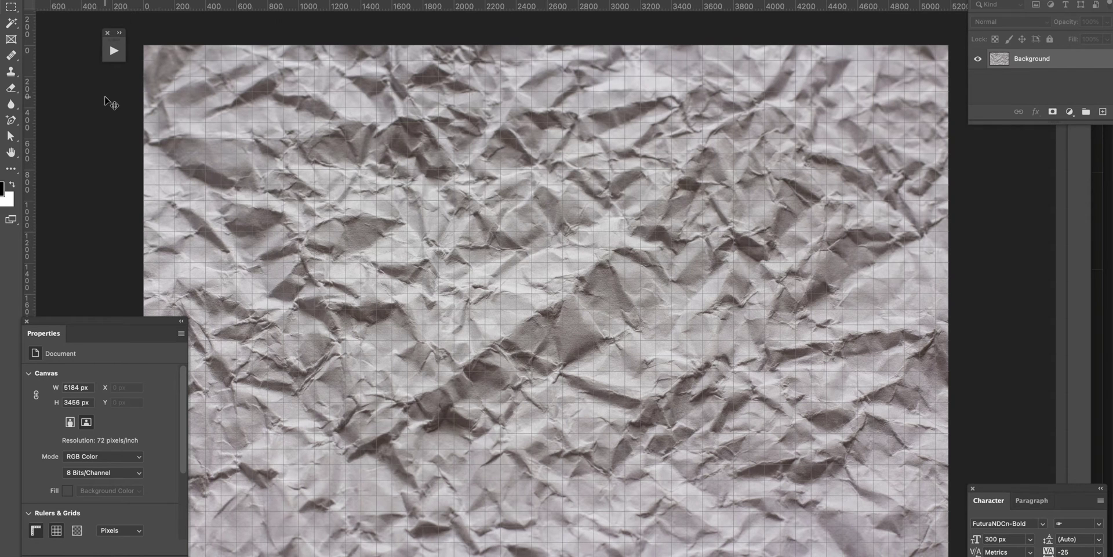
- In Photoshop, hide the grid and desaturate the crumpled paper texture image
key("super+apostrophe")
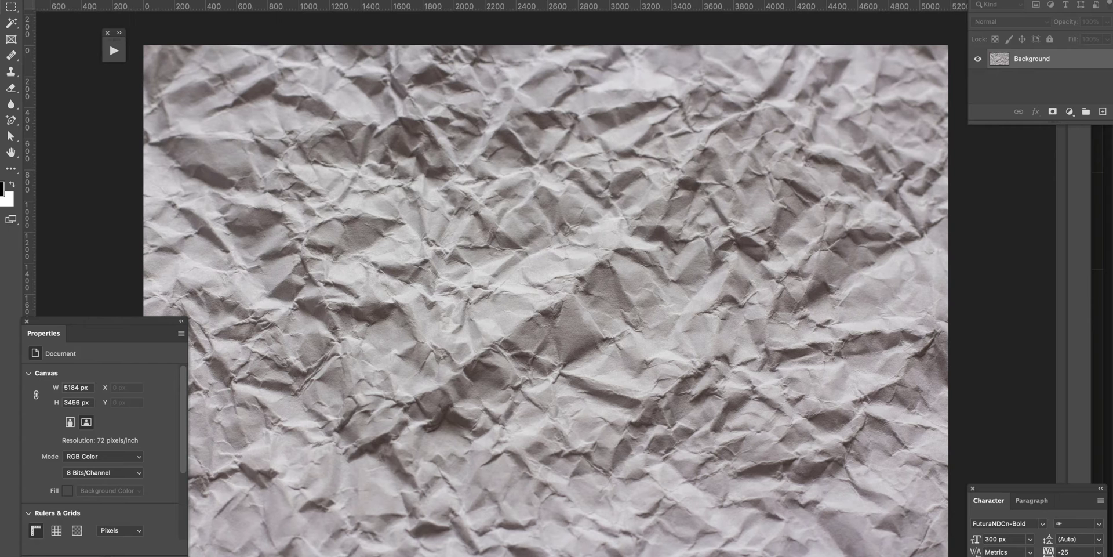
left_click(152, 0)
mouse_move(174, 0)
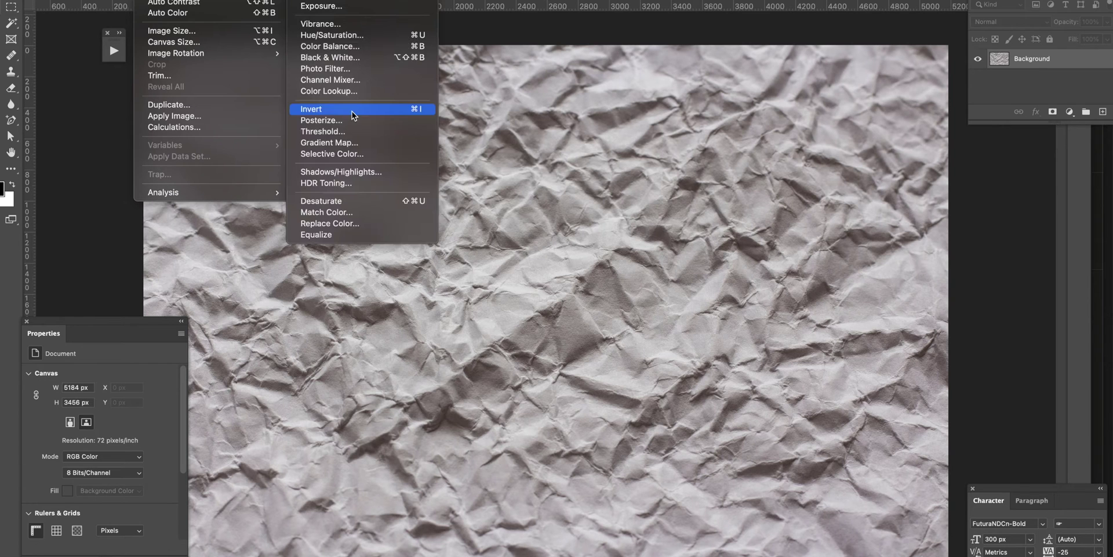
left_click(355, 204)
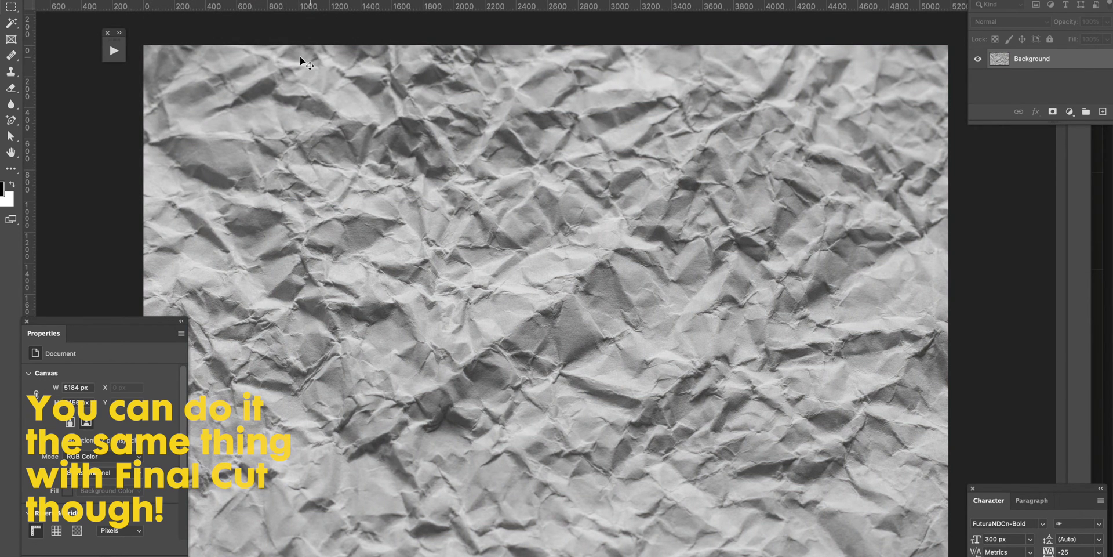
- Invert the tones of the desaturated paper texture image
left_click(154, 0)
mouse_move(209, 0)
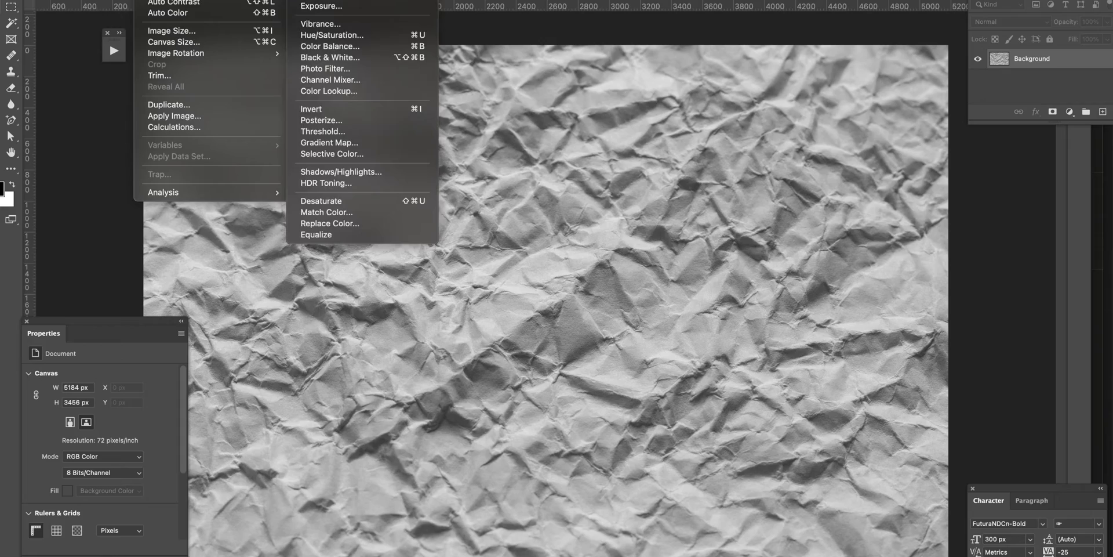
left_click(383, 110)
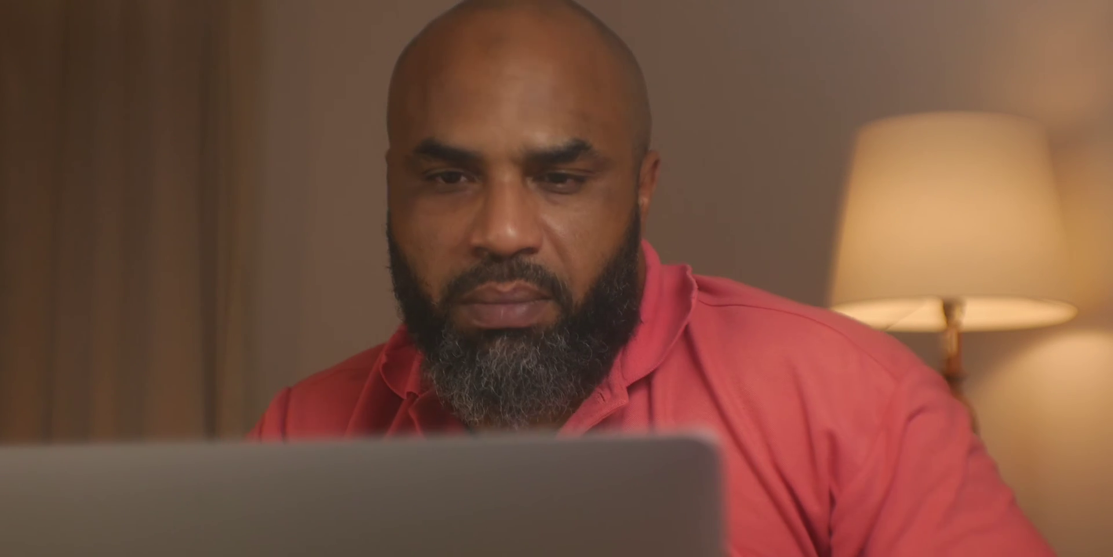
- In Final Cut Pro, arrange the paper textures above the image clips, with the light one before 00:20 and the inverted one after it
left_click(730, 11)
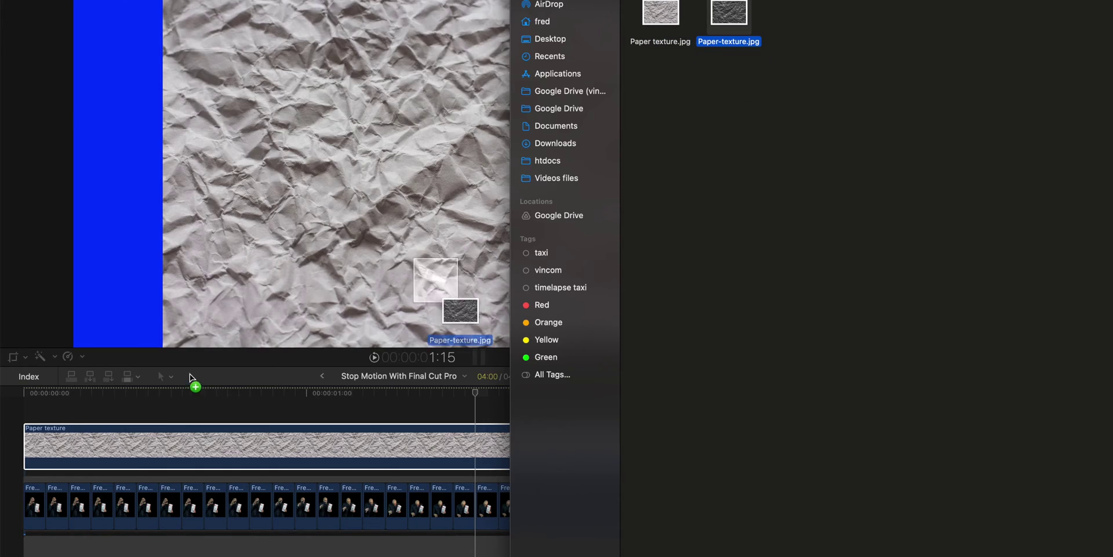
left_click_drag(191, 377, 55, 439)
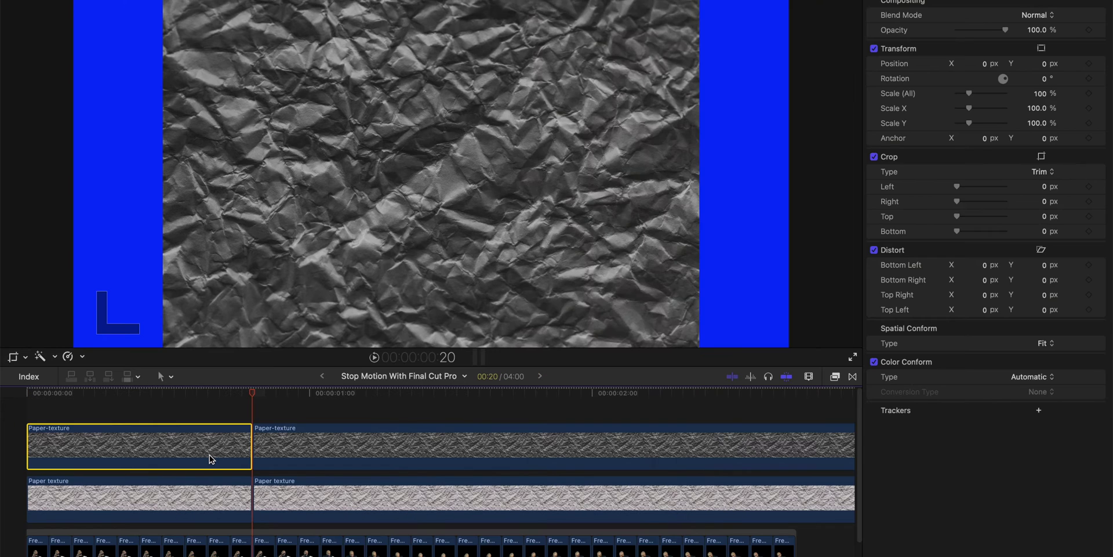
key("Delete")
left_click(324, 437)
left_click_drag(324, 437, 328, 506)
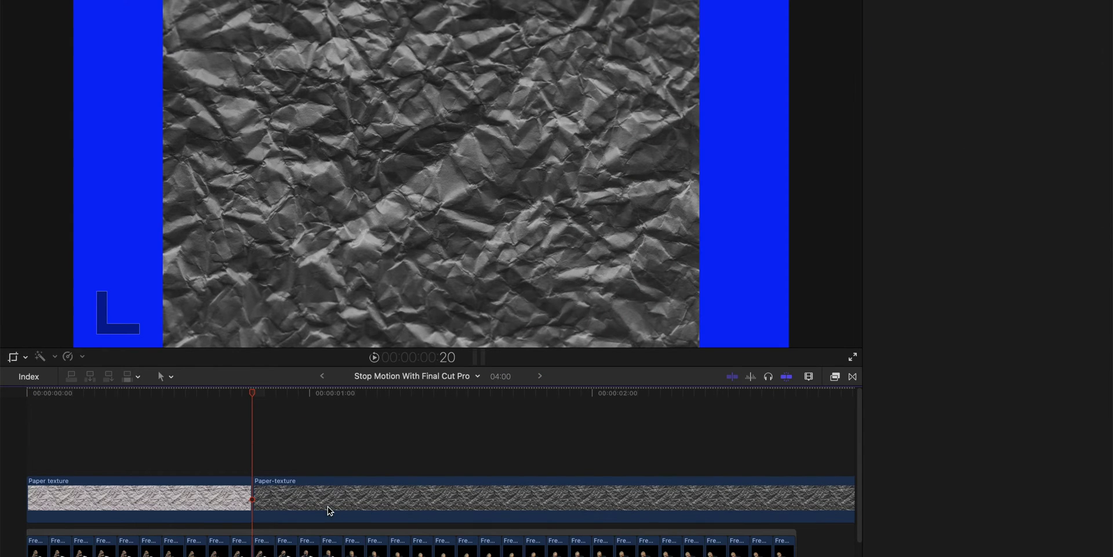
- Select both the light and the inverted paper texture clips and set their blend mode to Add
left_click(200, 441)
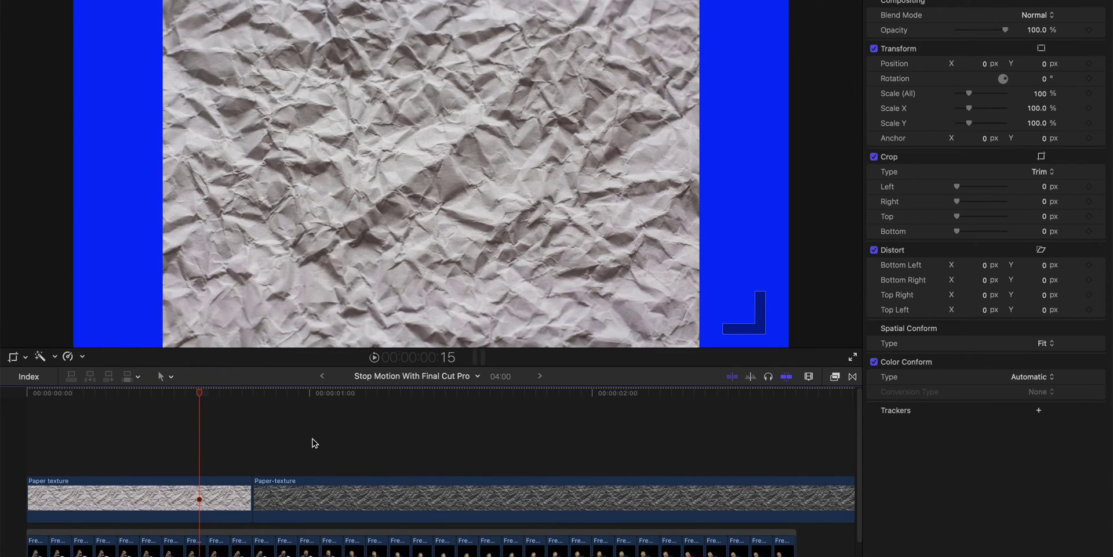
left_click(312, 438)
left_click(217, 435)
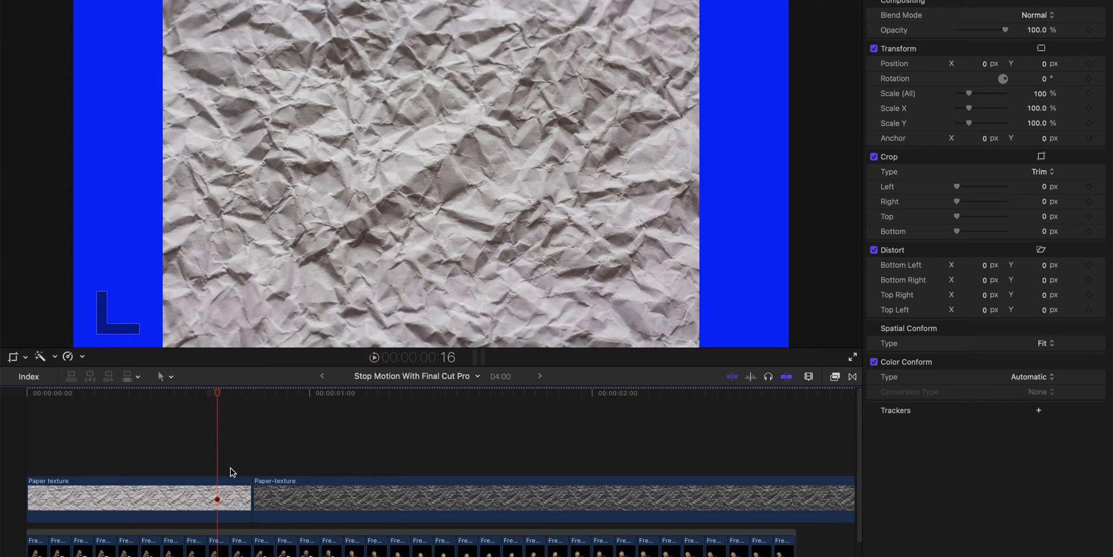
left_click_drag(239, 449, 283, 499)
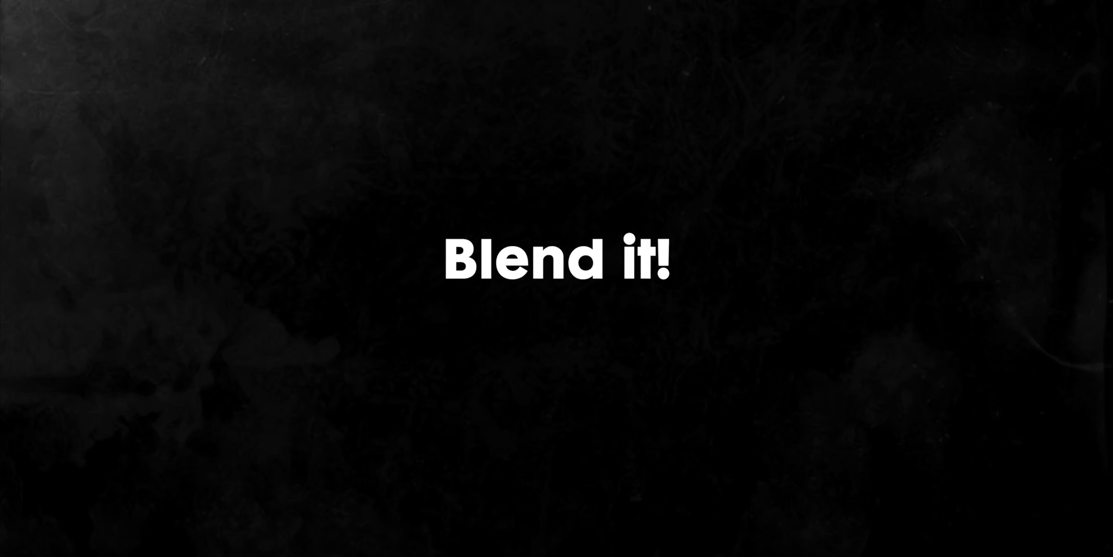
left_click(1036, 15)
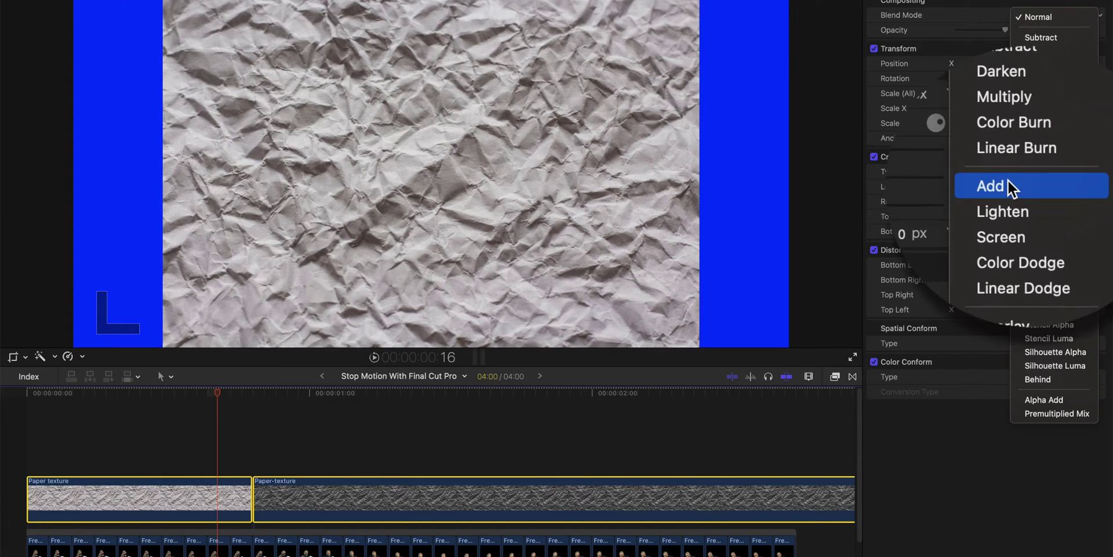
left_click(1042, 112)
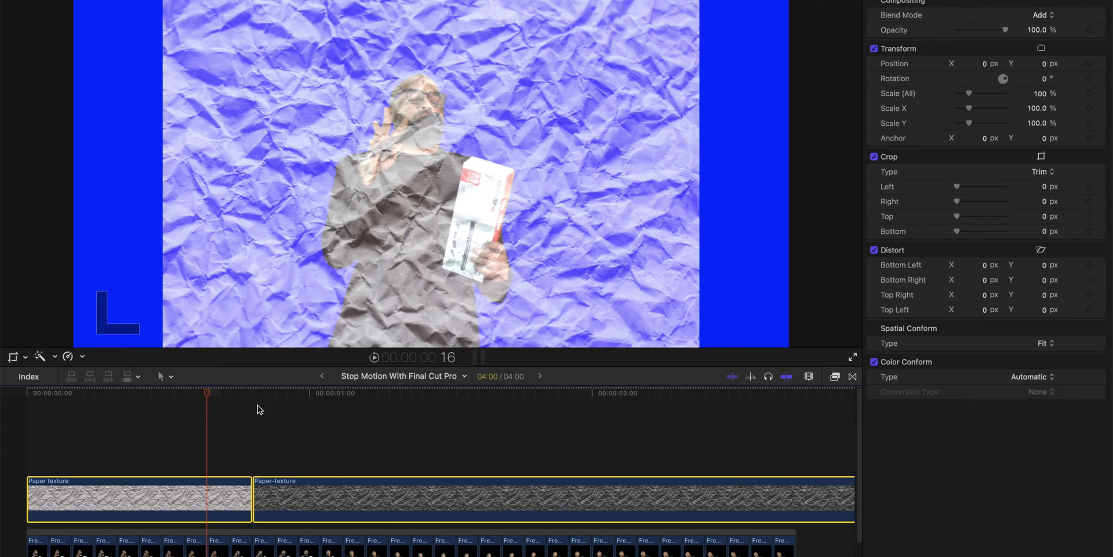
- Check the blend across both paper texture clips and lower the inverted texture's opacity to 21.74%
left_click(306, 392)
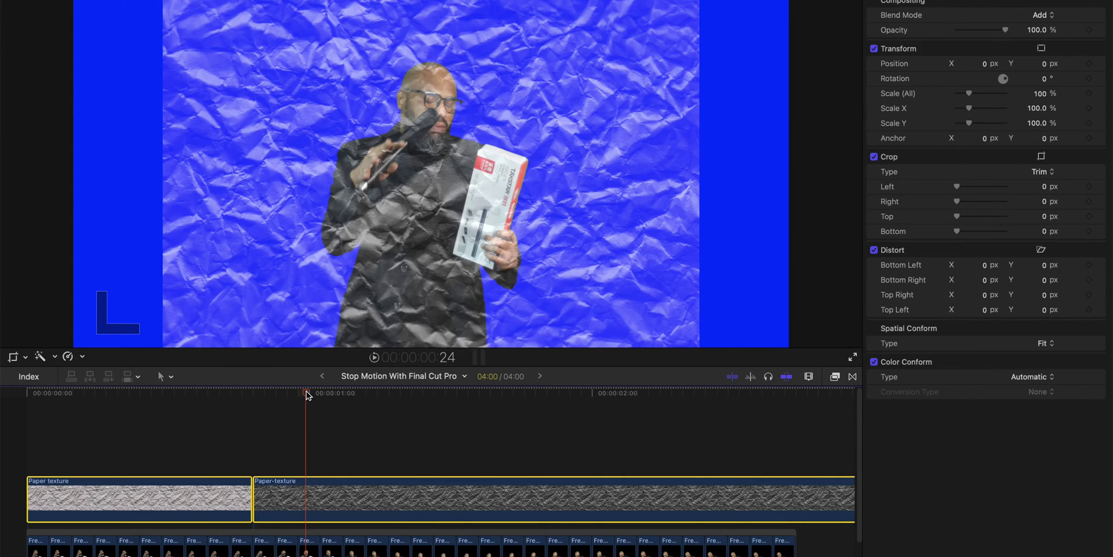
left_click(325, 399)
left_click(326, 400)
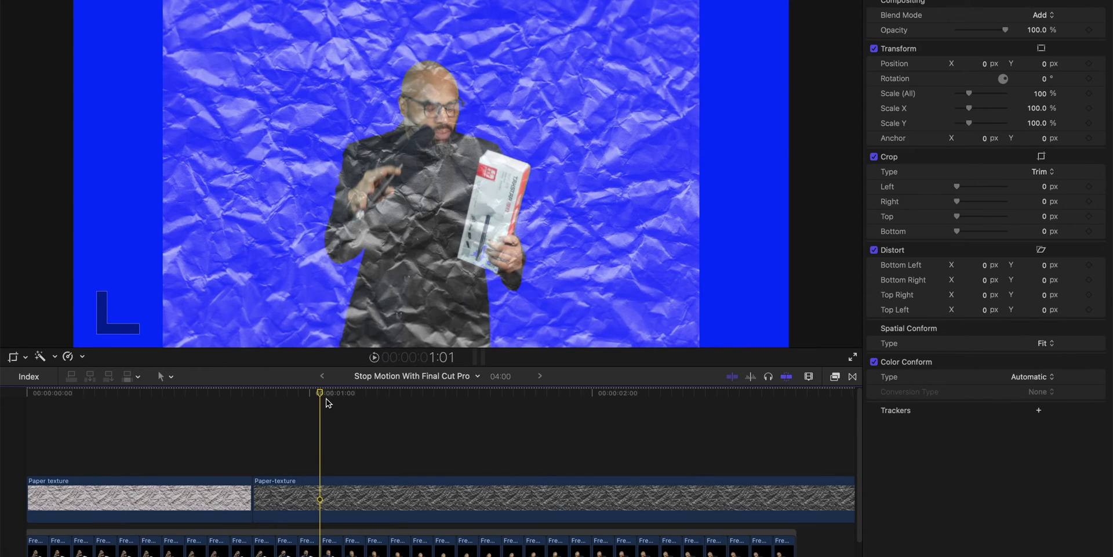
left_click(207, 407)
left_click(302, 408)
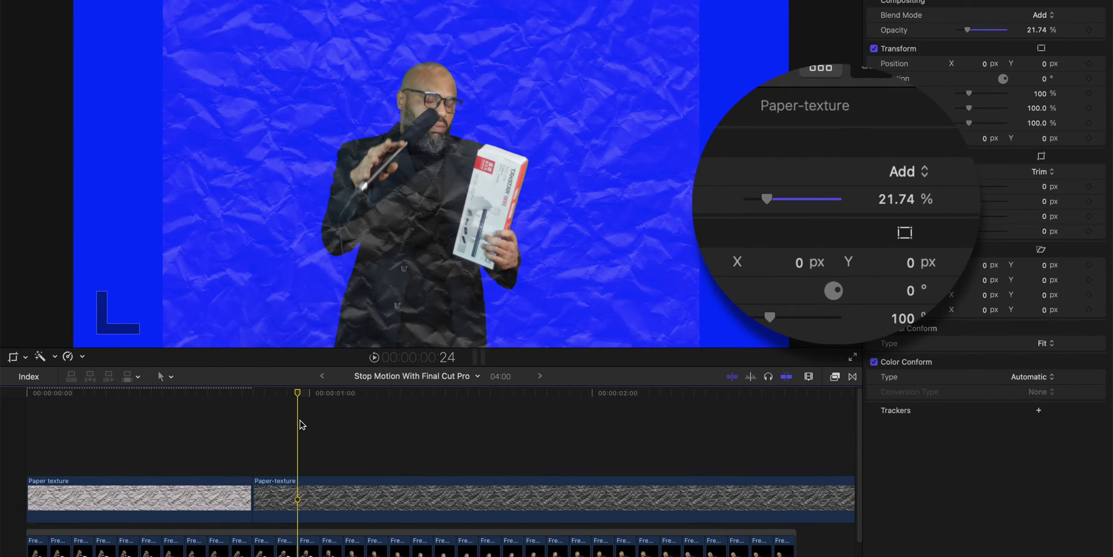
- Select both paper texture clips and open their blend mode choices
key("super+a")
left_click(1040, 15)
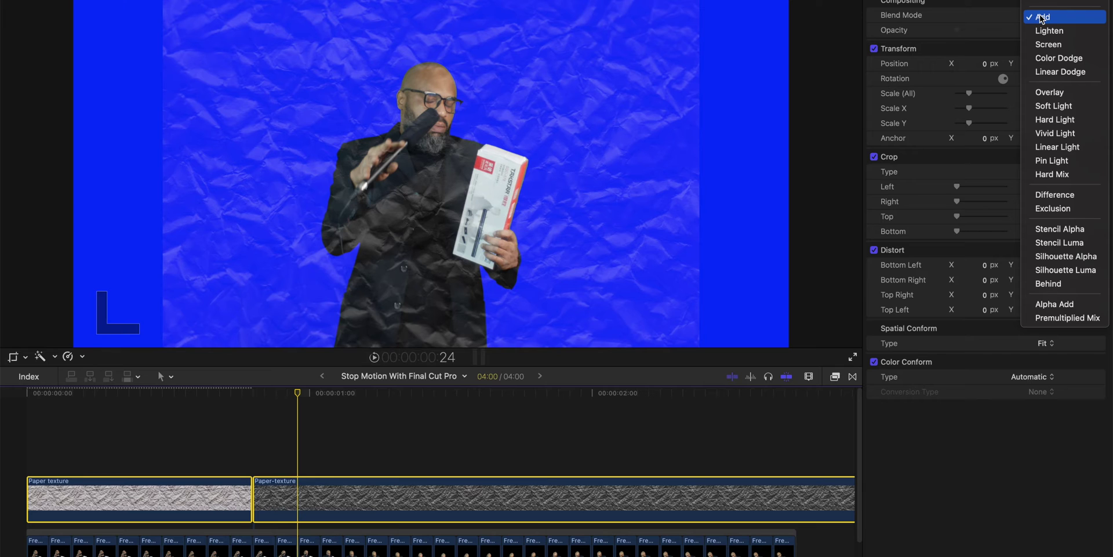
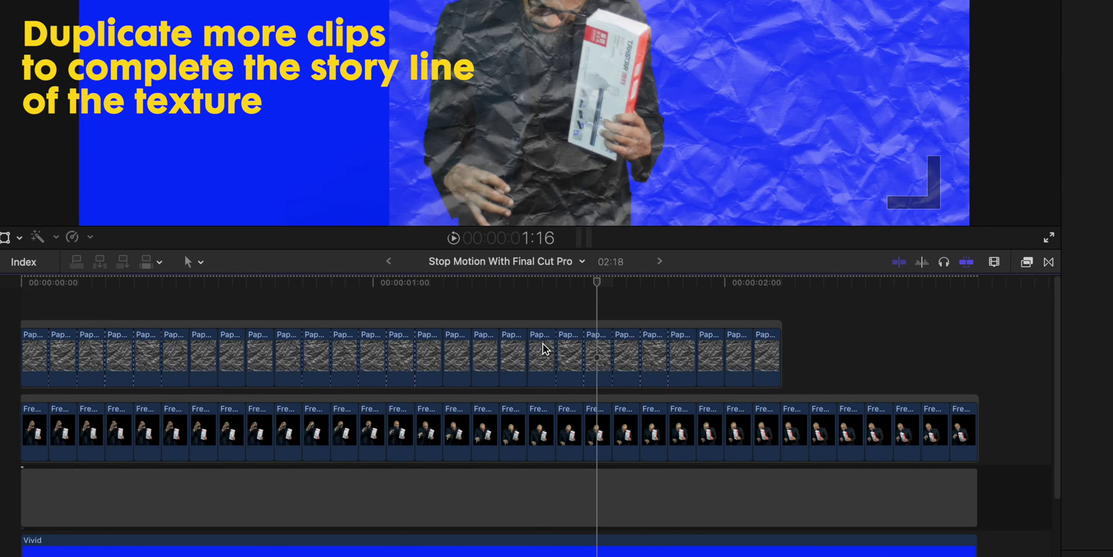
left_click_drag(785, 351, 667, 353)
scroll(845, 402, "right", 5)
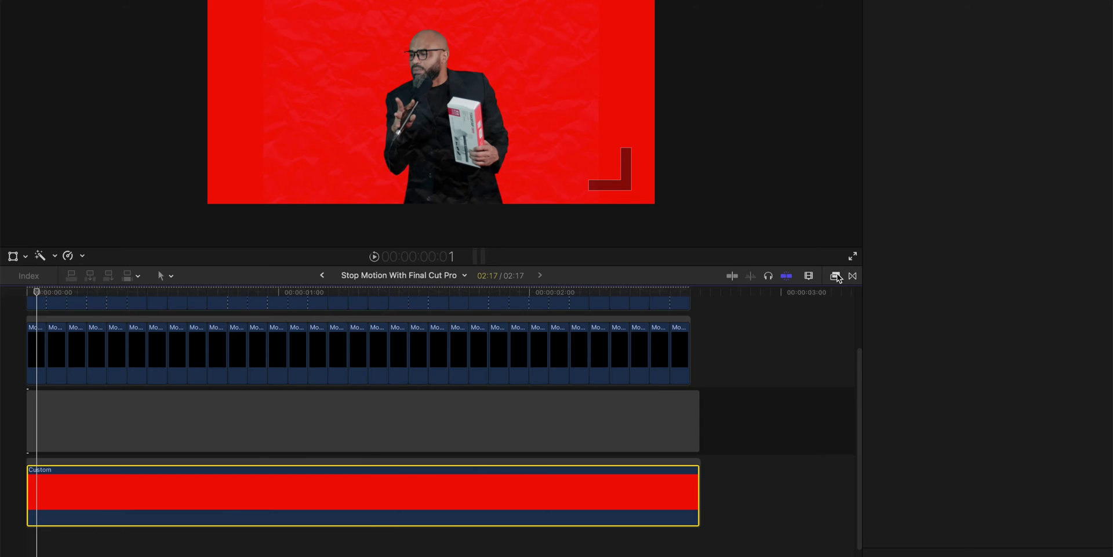
- Add the Draw Mask effect from Masks and Keying to the red background clip
left_click(836, 276)
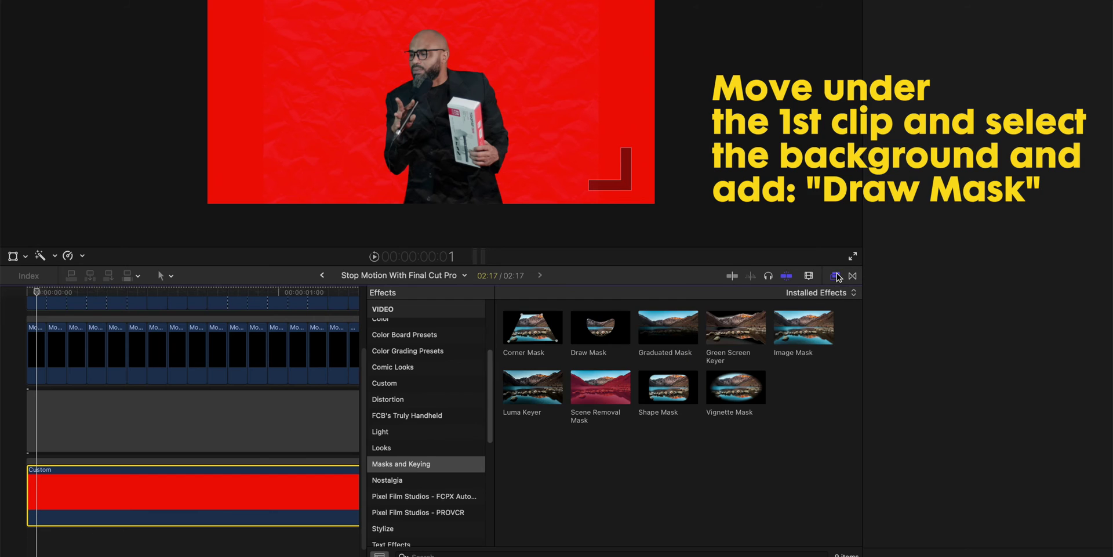
double_click(599, 329)
key("super+5")
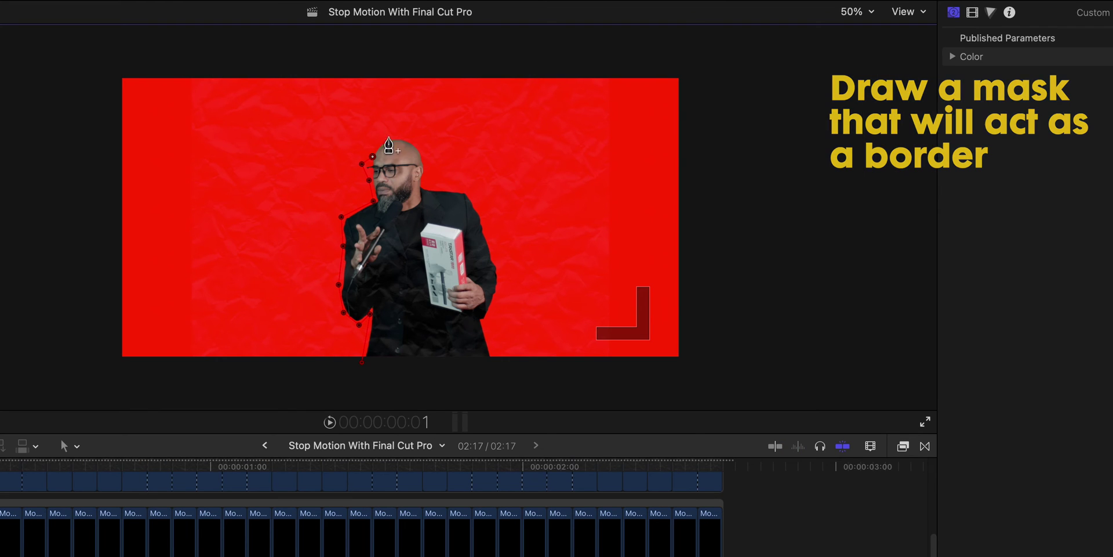
- Draw a closed mask loosely around the man's silhouette on the first frame so the red background forms a border
left_click(388, 137)
left_click(404, 137)
left_click(421, 147)
left_click(426, 187)
left_click(468, 190)
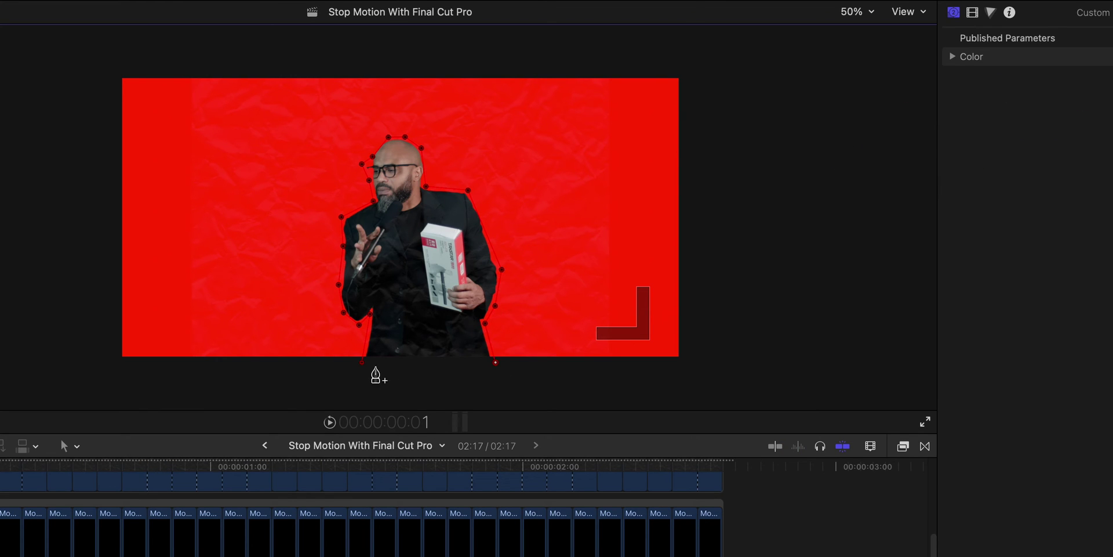
left_click(362, 363)
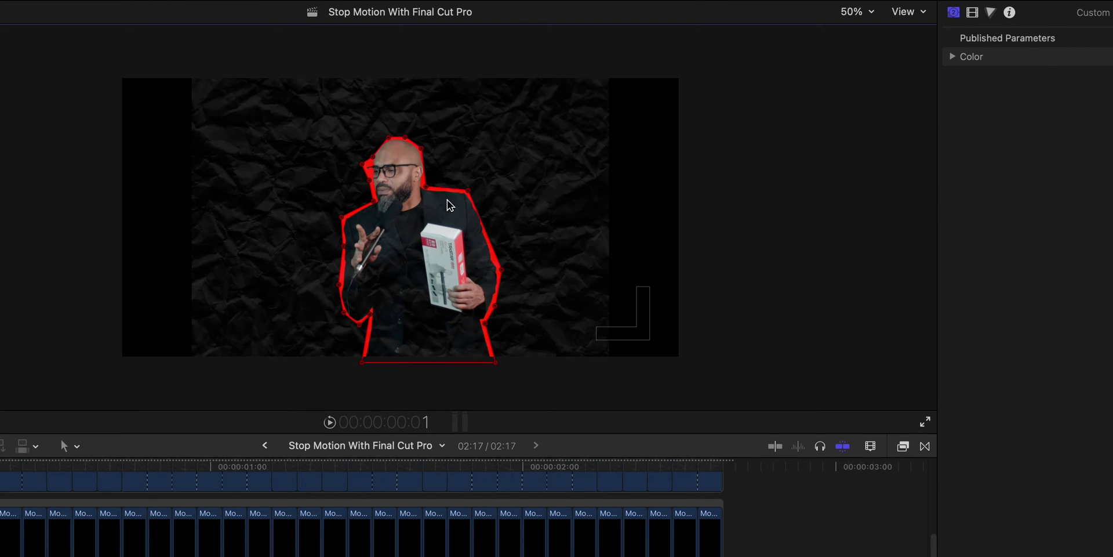
- Fit the image in an enlarged viewer and split the masked red background at the end of the first image clip
left_click(857, 12)
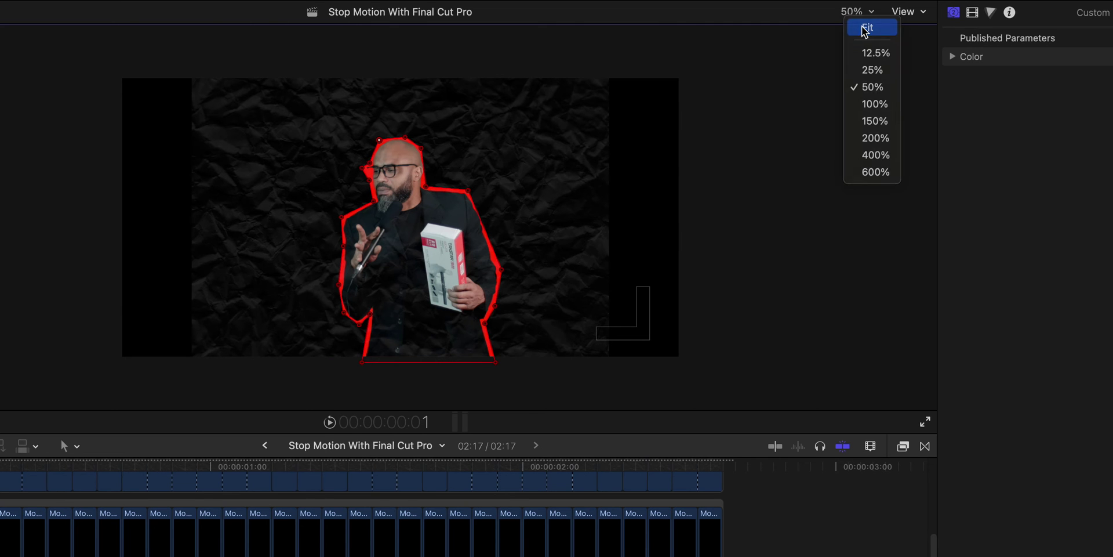
left_click(864, 33)
left_click_drag(401, 433, 400, 556)
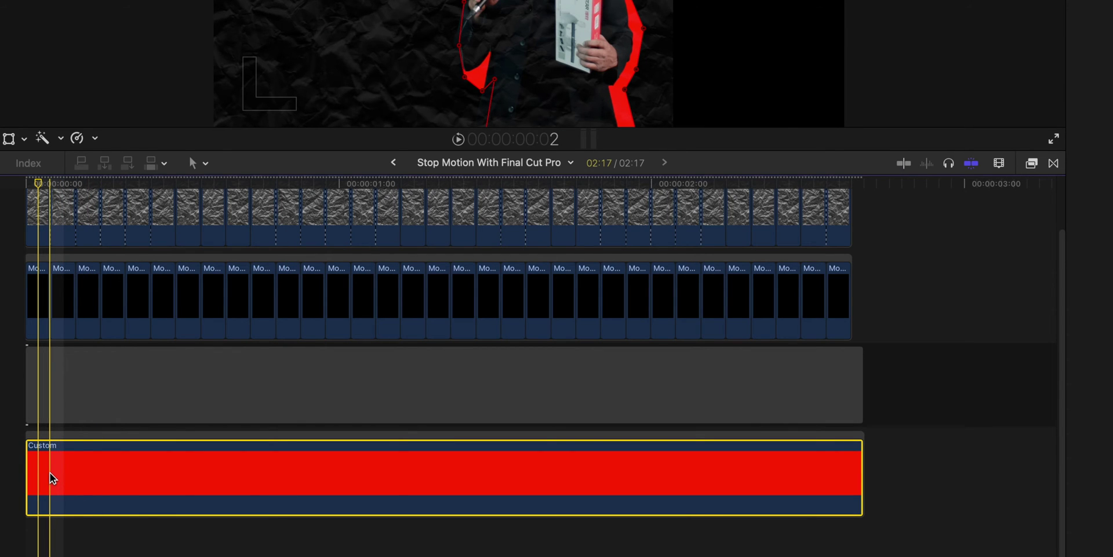
key("b")
left_click(50, 472)
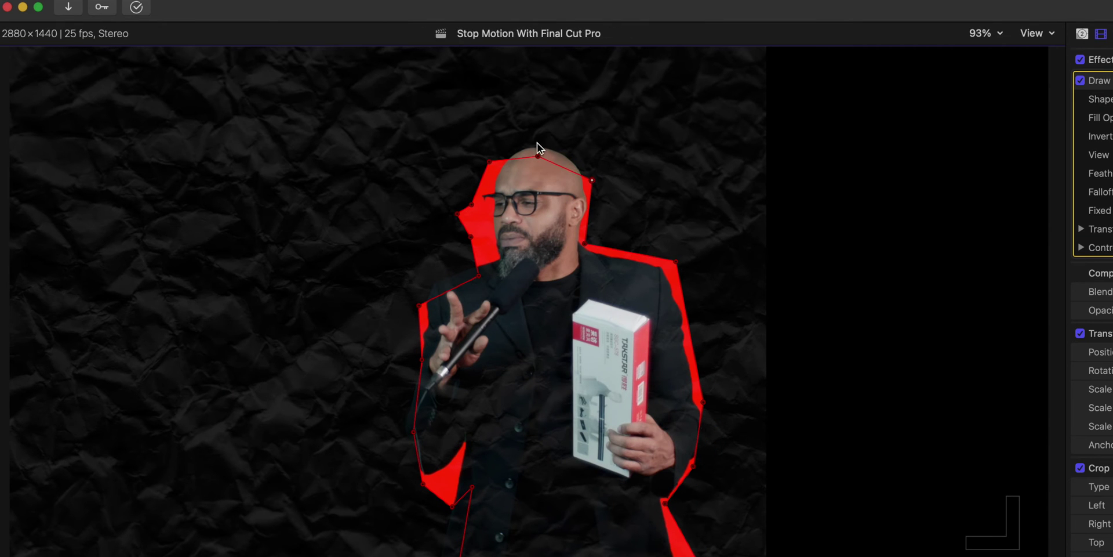
- Move the mask points on the next background segment to follow the man's new pose, and play the masked sequence
left_click_drag(536, 142, 516, 146)
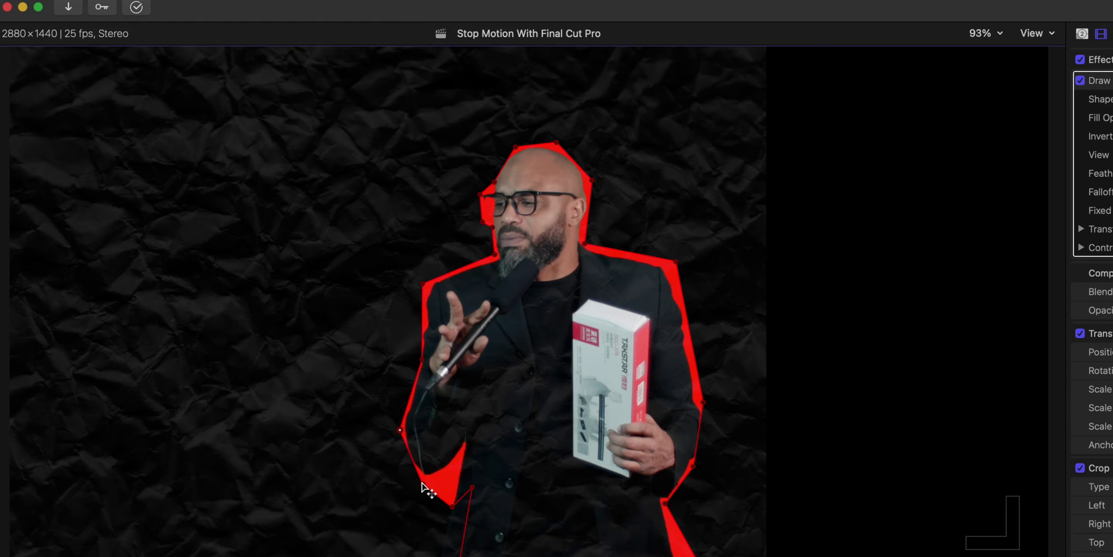
left_click(985, 33)
left_click(988, 108)
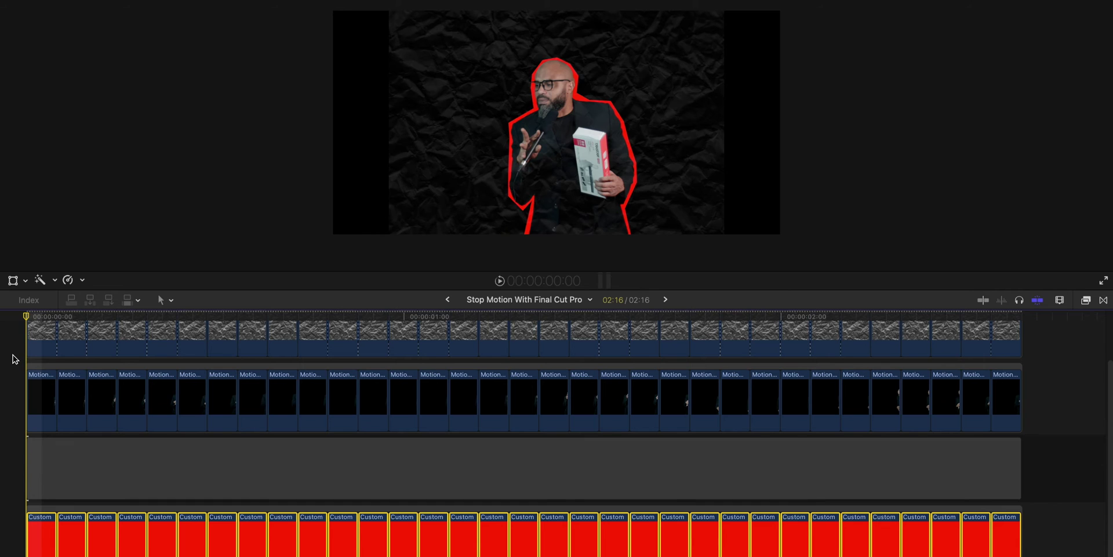
key("space")
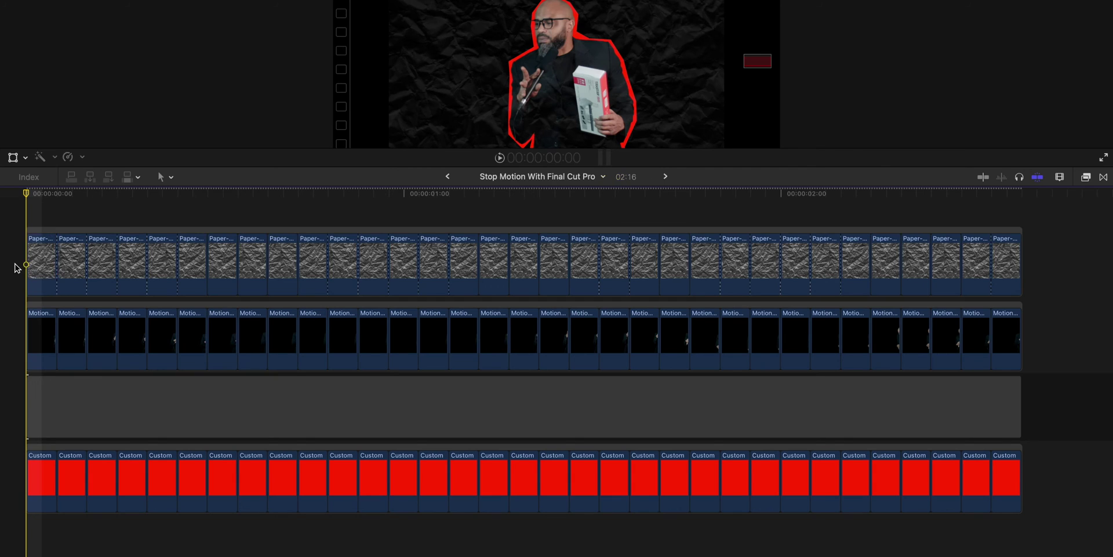
- Select all paper texture, image and red background clips and set their duration to 3 frames each
left_click_drag(15, 264, 1045, 273)
left_click_drag(1047, 344, 18, 339)
left_click_drag(5, 483, 1062, 475)
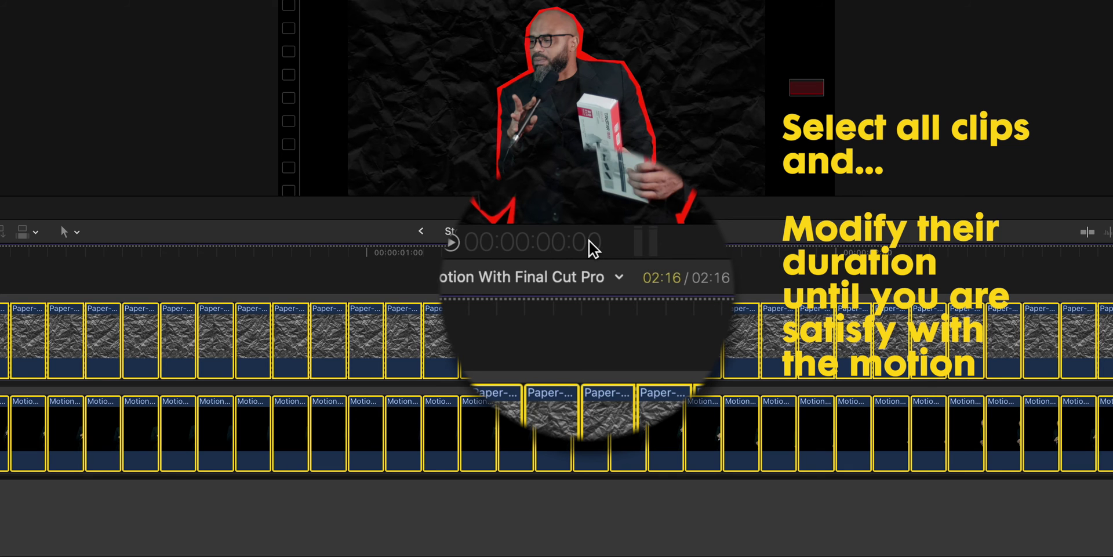
key("ctrl+d")
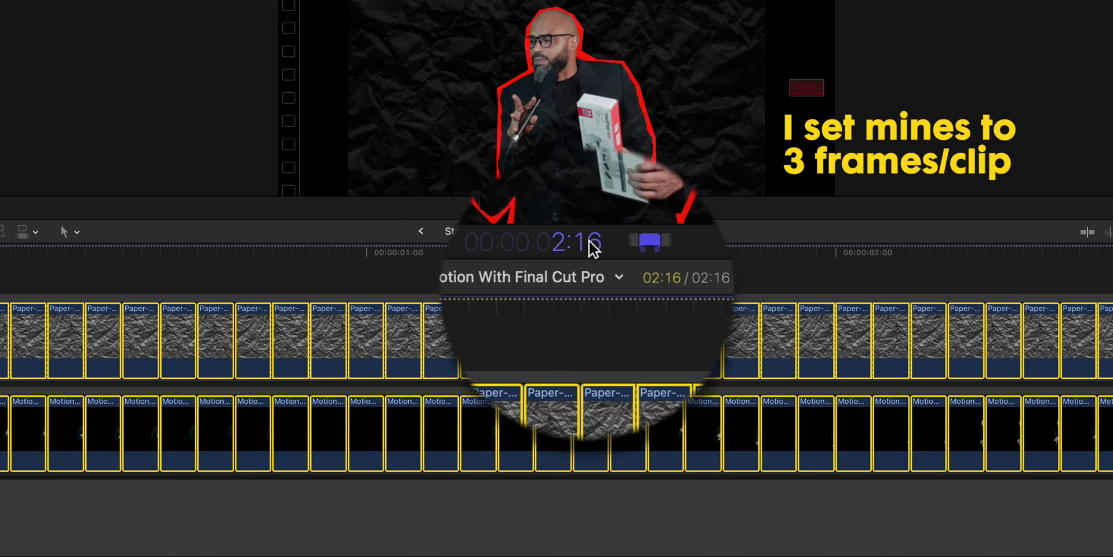
key("Return")
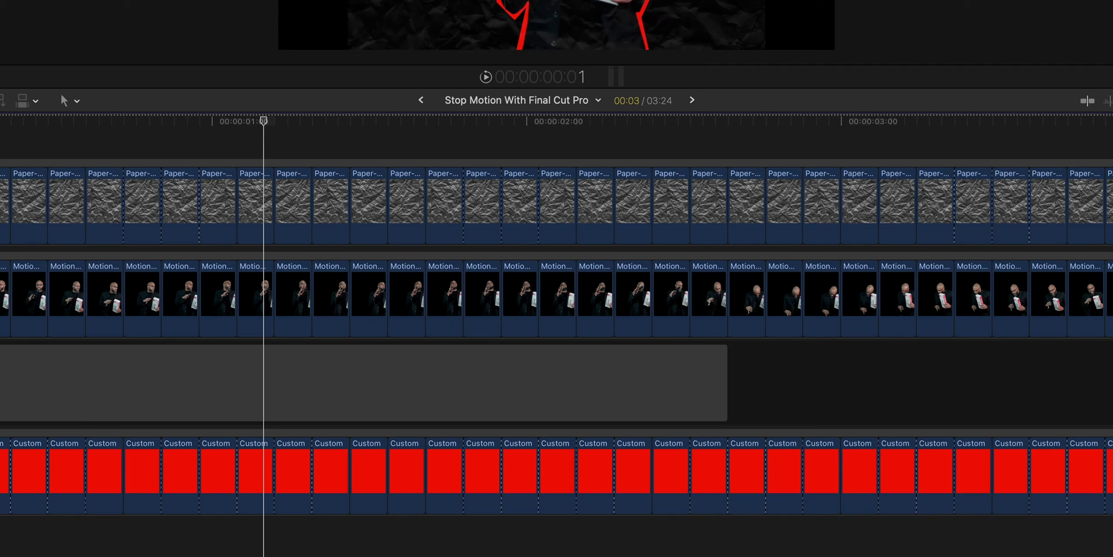
- Select matching paper, image and background clips at scattered points along the timeline and set their duration to 4 frames
left_click(66, 199, "super")
left_click(66, 474, "super")
left_click(284, 199, "super")
left_click(292, 298, "super")
left_click(292, 474, "super")
left_click(482, 199, "super")
left_click(482, 298, "super")
left_click(482, 474, "super")
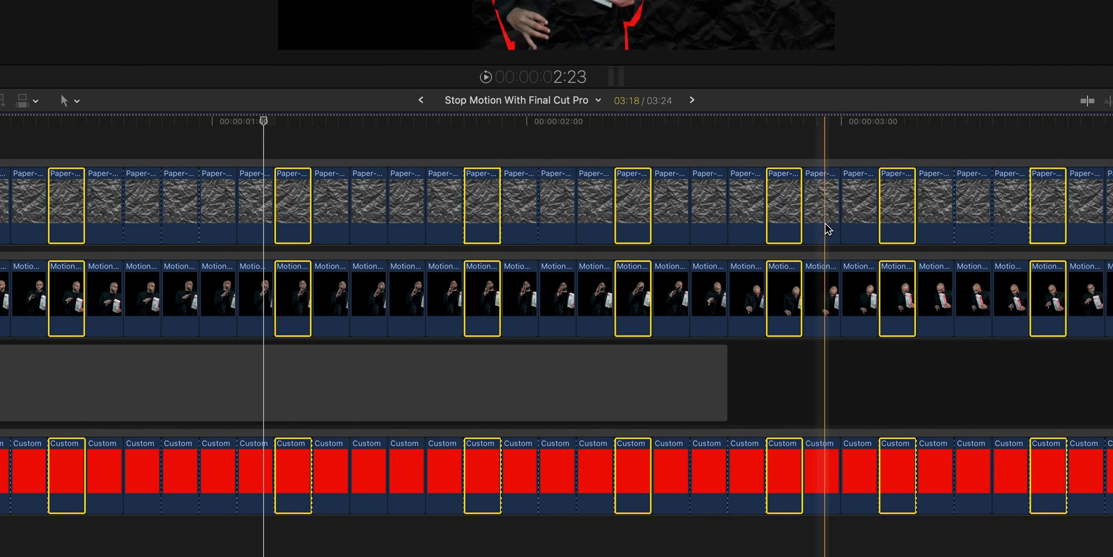
key("ctrl+d")
type("4")
key("Return")
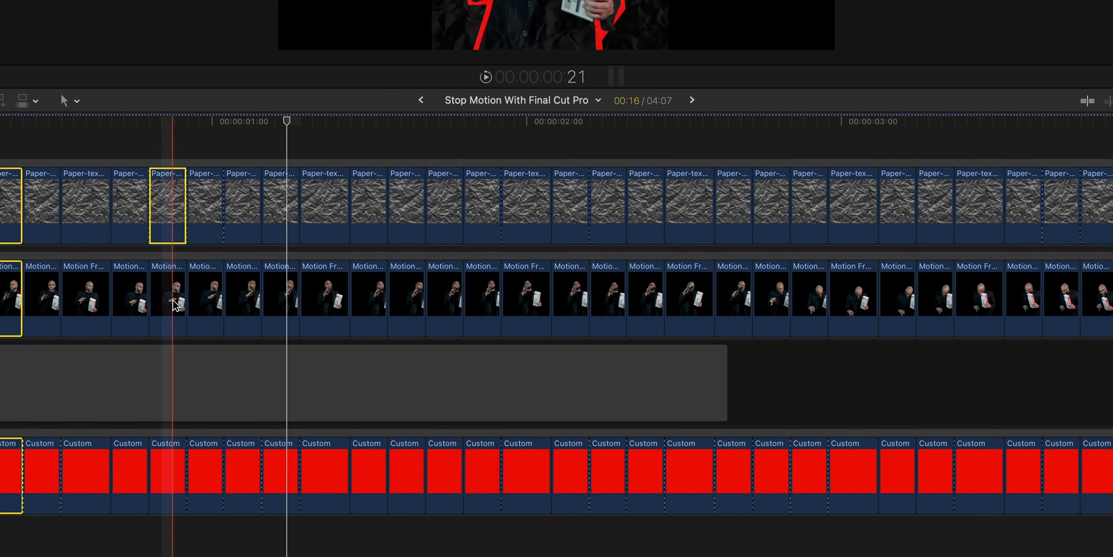
- Select a different scattered set of matching paper, image and background clips and shorten their duration
left_click(173, 306, "super")
left_click(173, 473, "super")
left_click(485, 206, "super")
left_click(369, 206, "super")
left_click(369, 299, "super")
left_click(485, 295, "super")
left_click(369, 472, "super")
left_click(485, 472, "super")
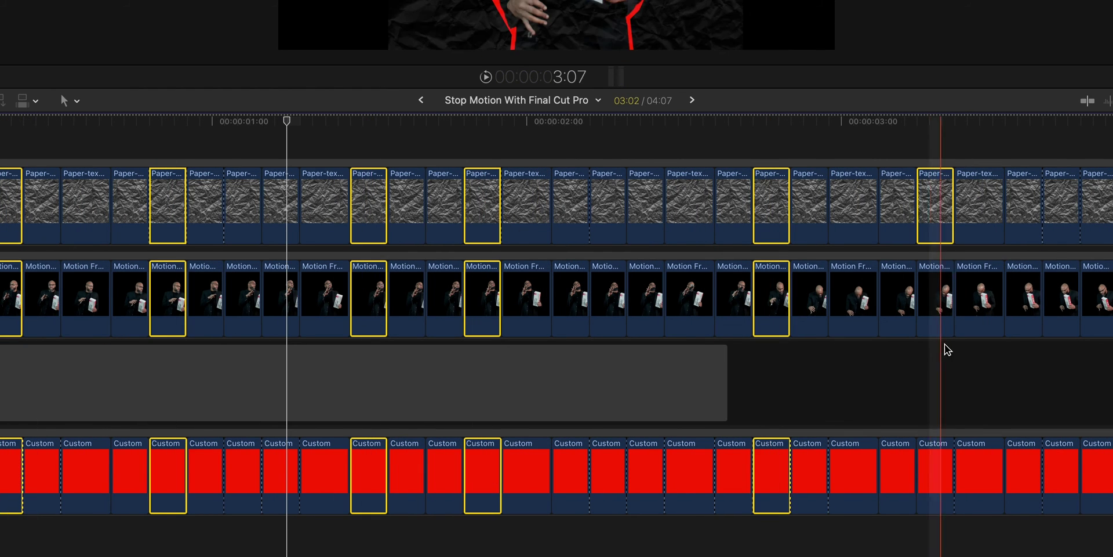
scroll(946, 349, "right", 5)
left_click(778, 485, "super")
scroll(777, 485, "left", 3)
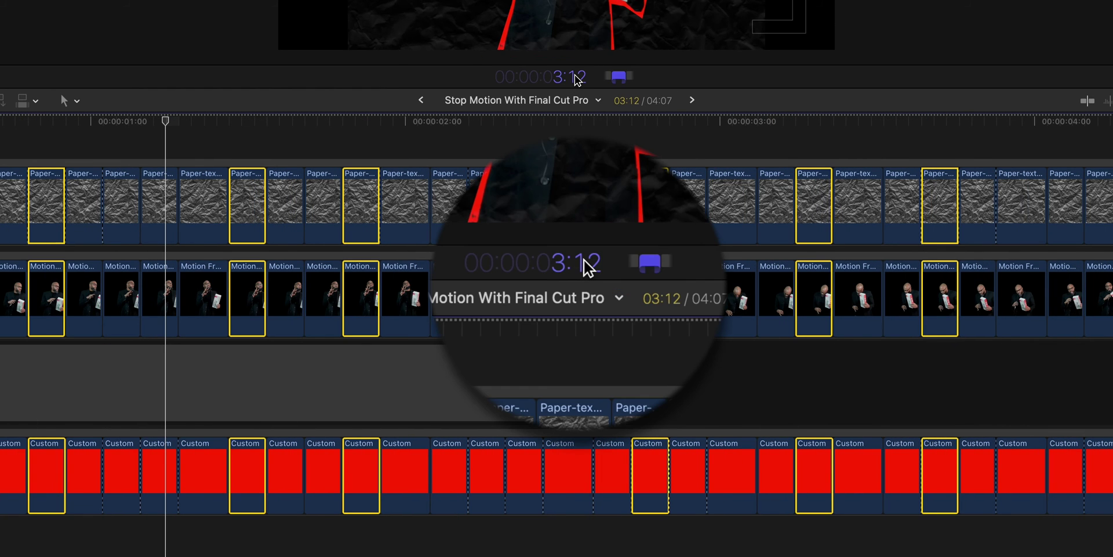
key("Return")
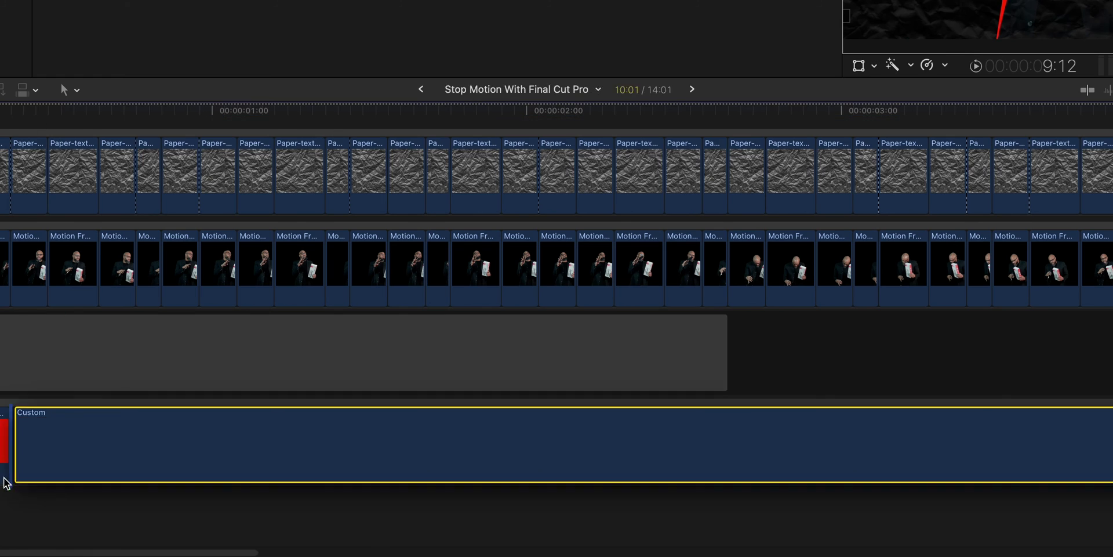
- Add a black Custom solid beneath all layers and move the red masked clips above the paper textures
left_click_drag(4, 483, 0, 545)
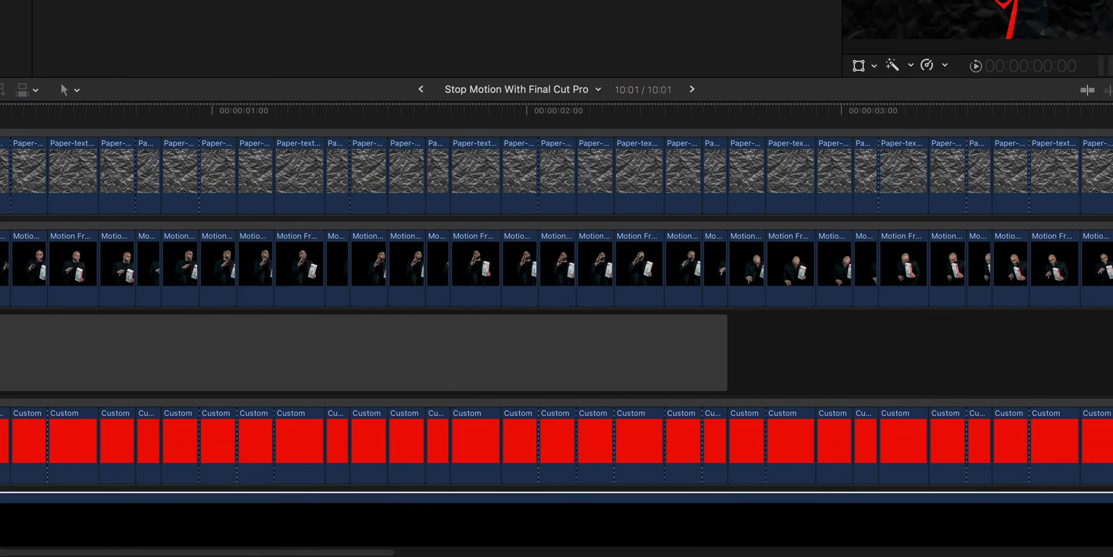
scroll(914, 406, "down", 3)
left_click_drag(848, 340, 819, 29)
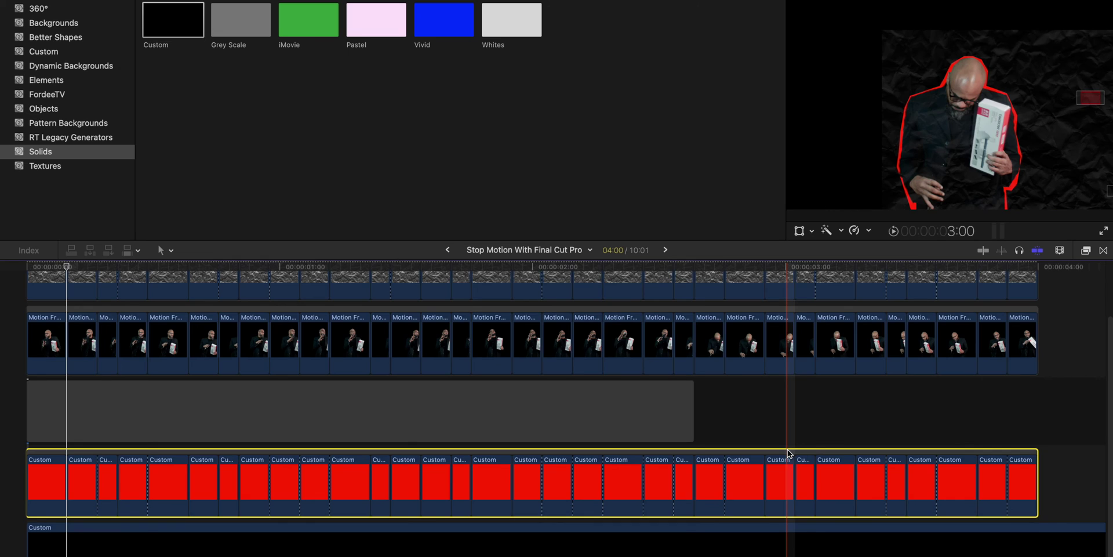
left_click_drag(770, 204, 770, 204)
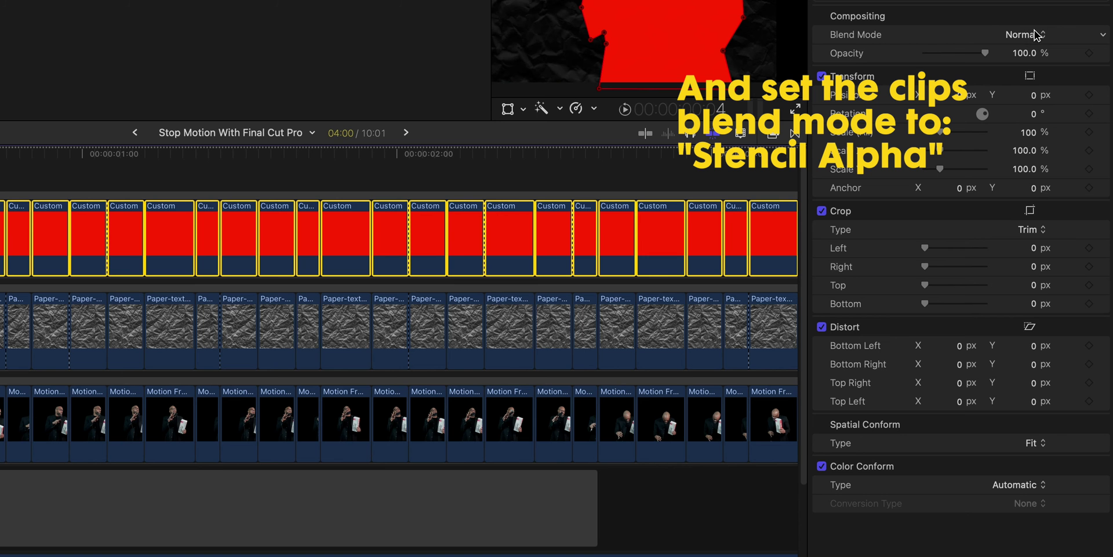
- Set the blend mode of all red masked clips to Stencil Alpha and hide the inspector and browser
left_click(1026, 34)
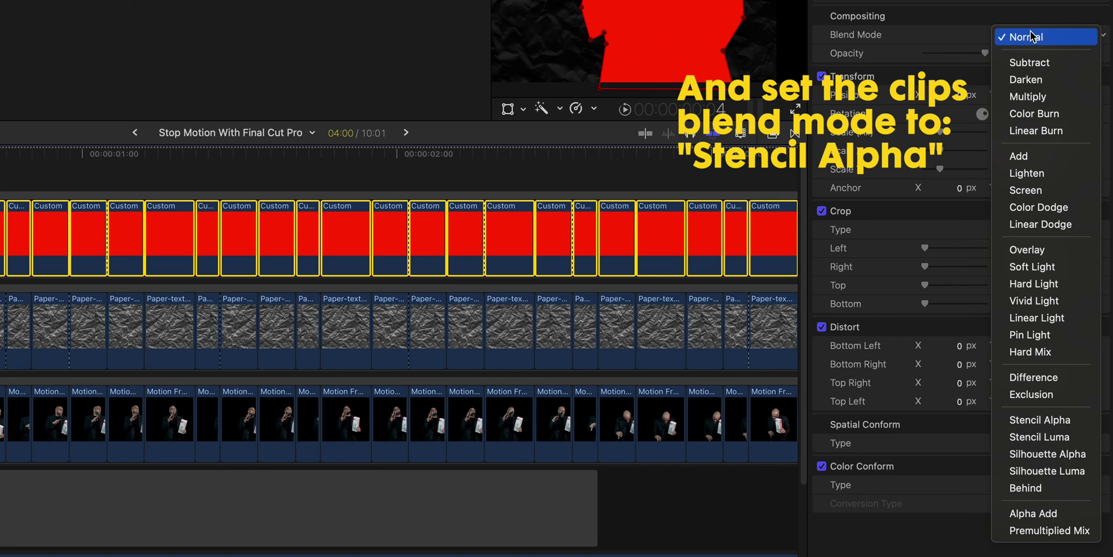
left_click(1043, 426)
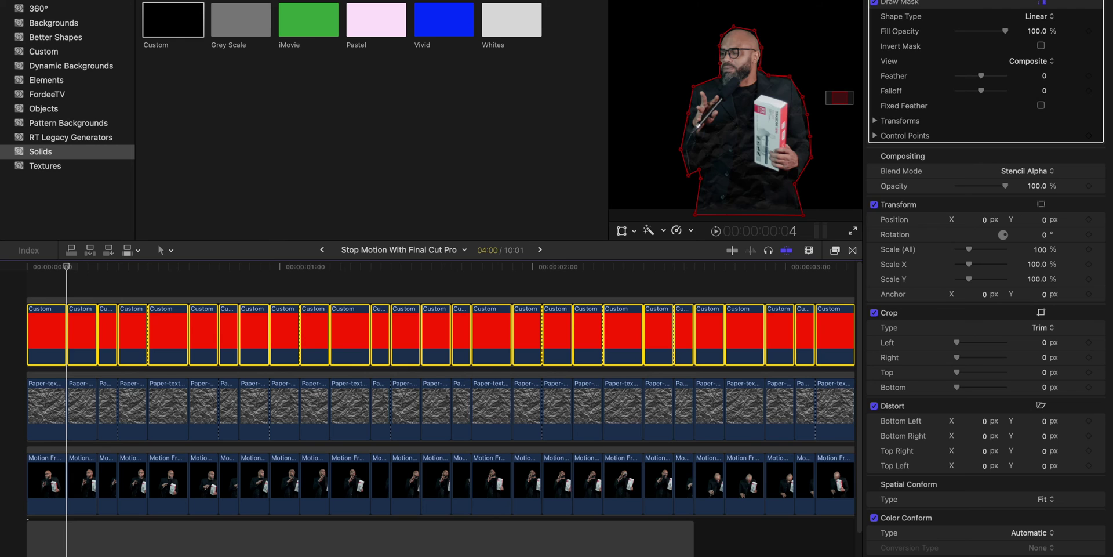
key("super+4")
key("ctrl+super+1")
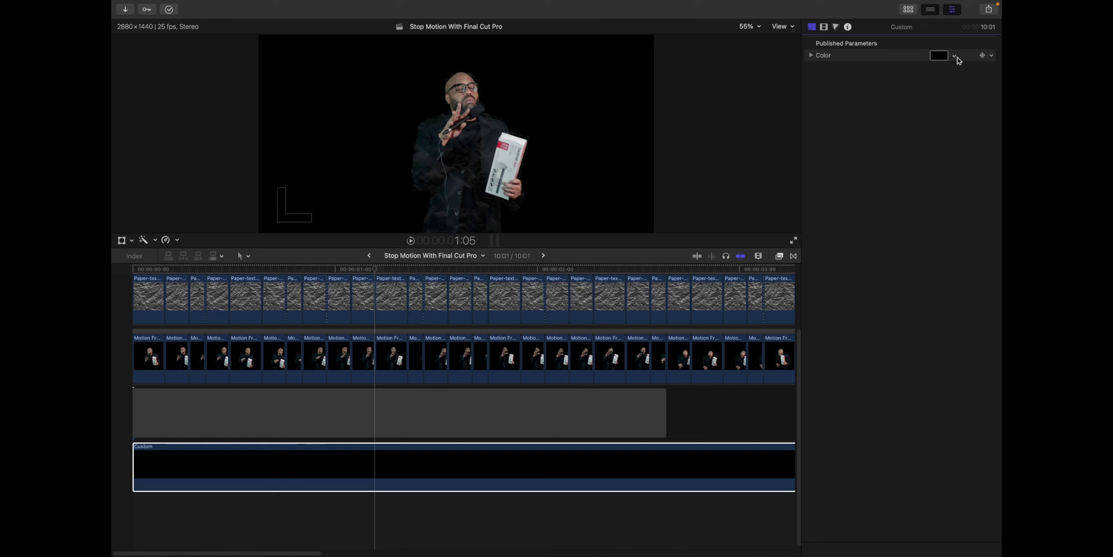
- Change the colour of the Custom solid beneath the layers to Magenta
left_click(956, 58)
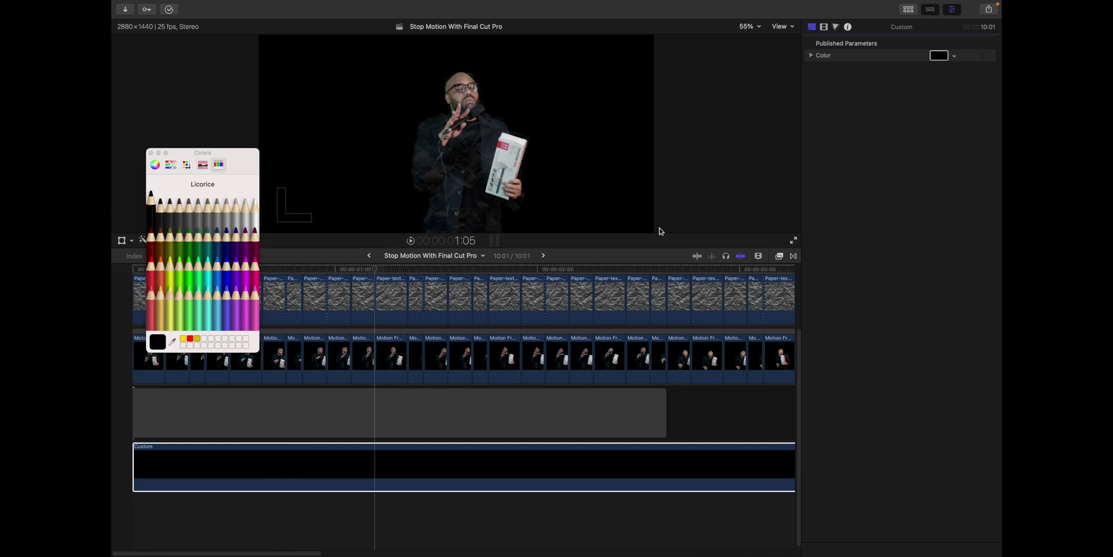
left_click(191, 276)
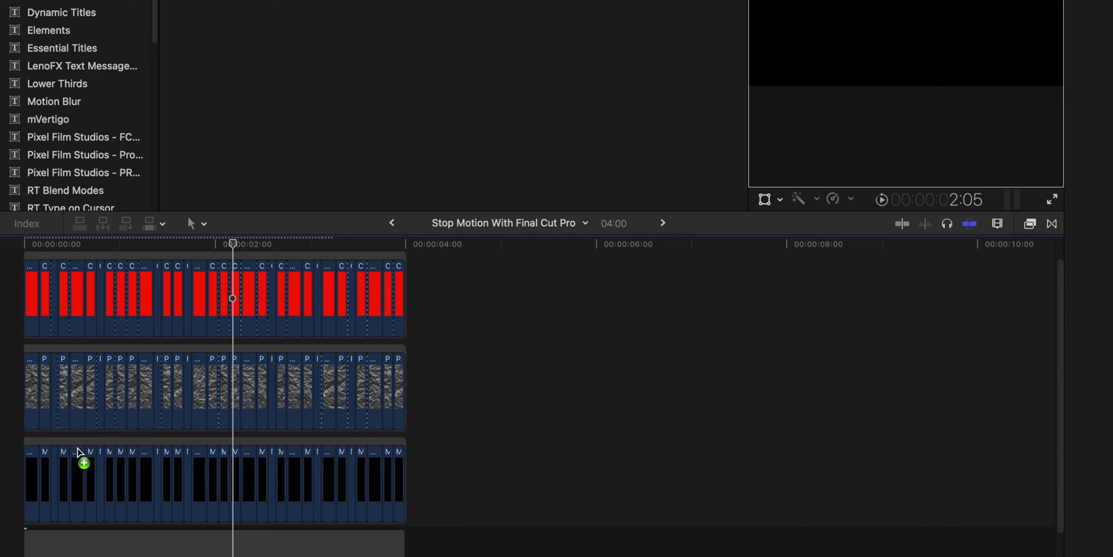
- Choose a different LUT for the Custom LUT effect on the Long adjustment layer above the image clips
left_click_drag(81, 462, 26, 435)
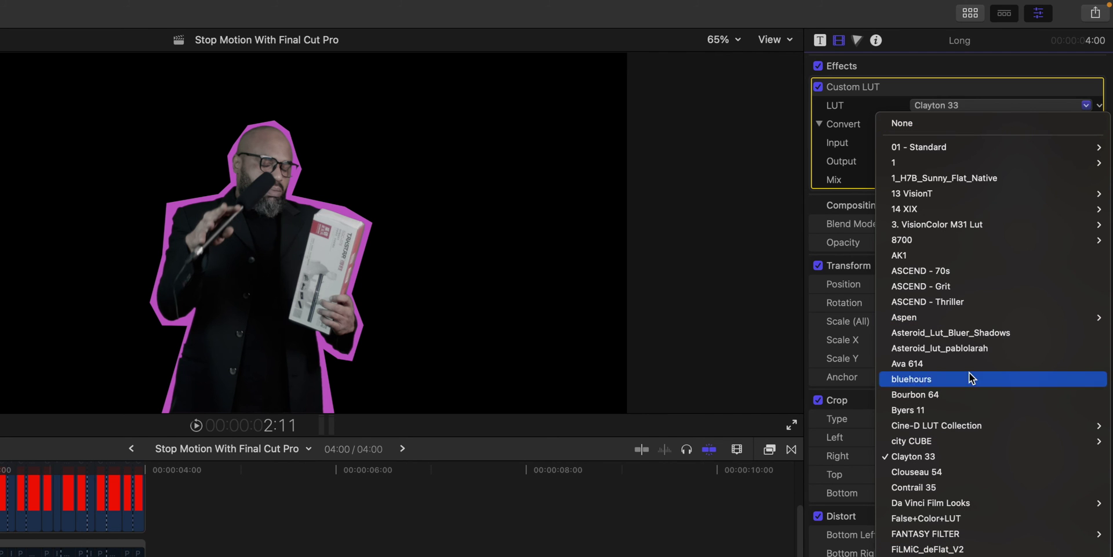
left_click(962, 275)
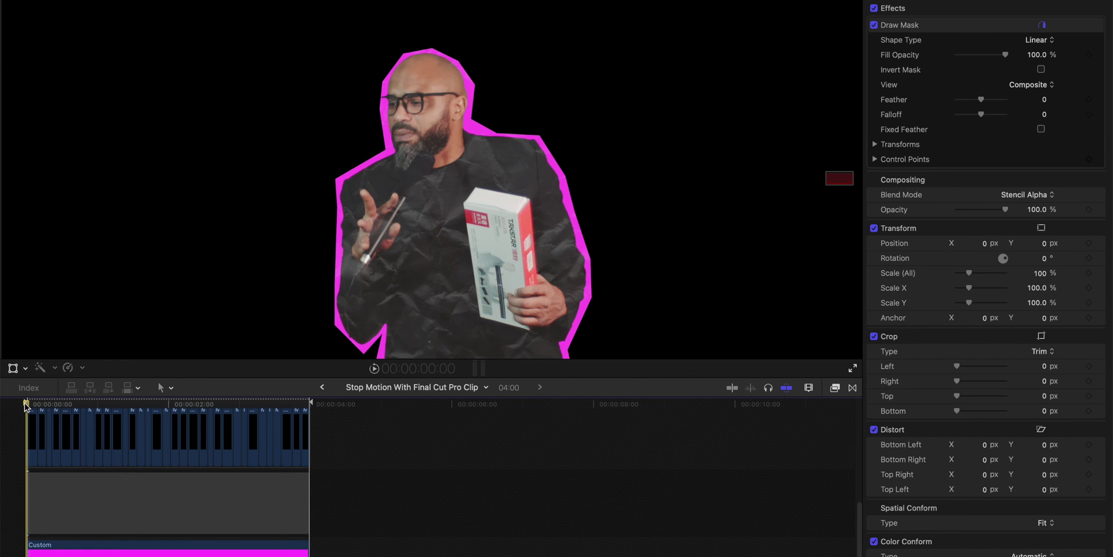
- Vary the exposure of individual image clips with the Color Board, including one with midtones at -23% and raised highlights
mouse_move(26, 405)
left_mouse_down()
mouse_move(86, 406)
mouse_move(72, 409)
left_mouse_up()
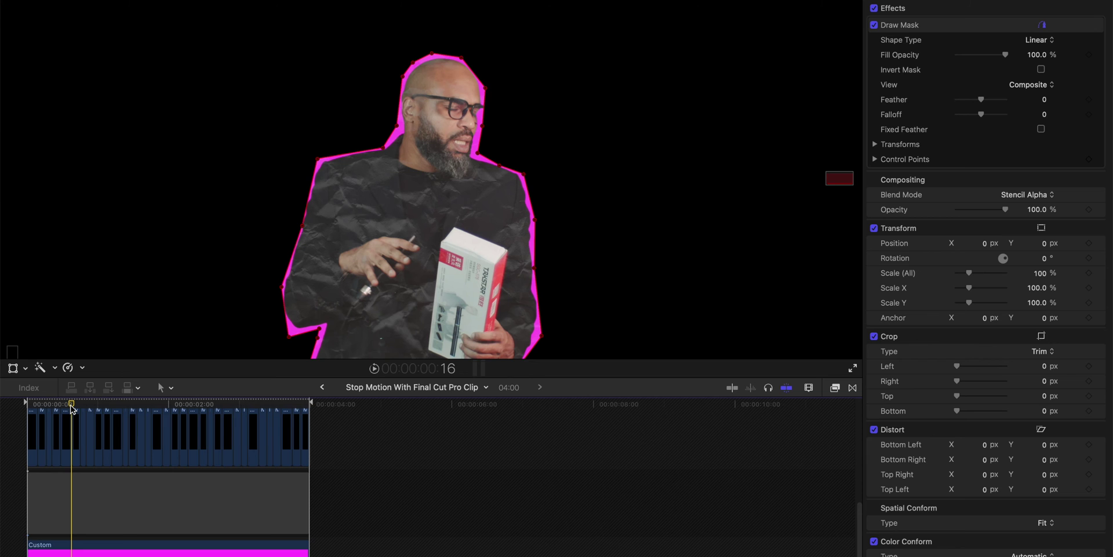
scroll(68, 465, "up", 5)
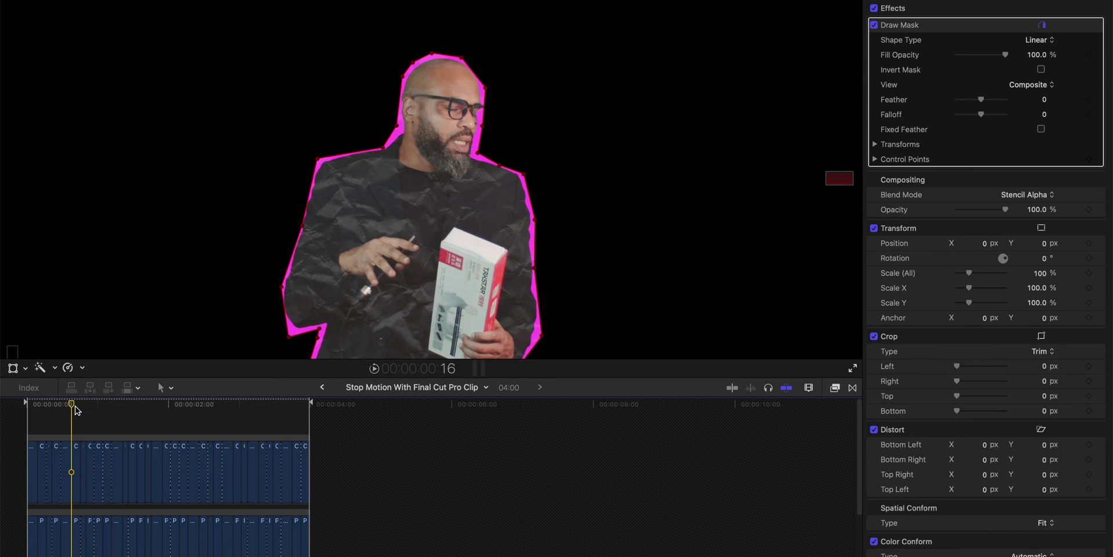
scroll(70, 530, "down", 4)
left_click(78, 526)
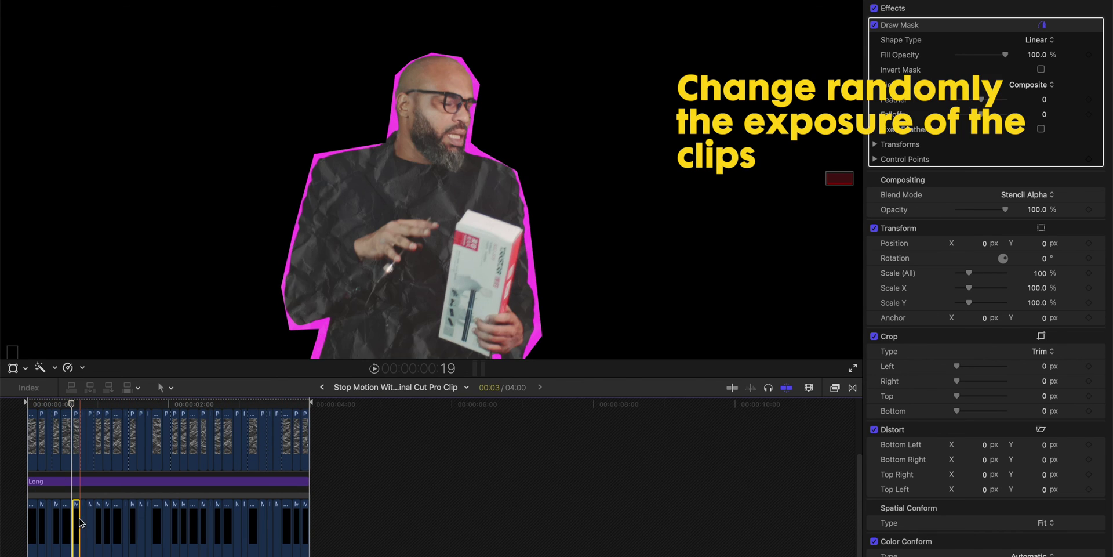
key("super+6")
left_click(1029, 27)
left_click_drag(1000, 116, 999, 152)
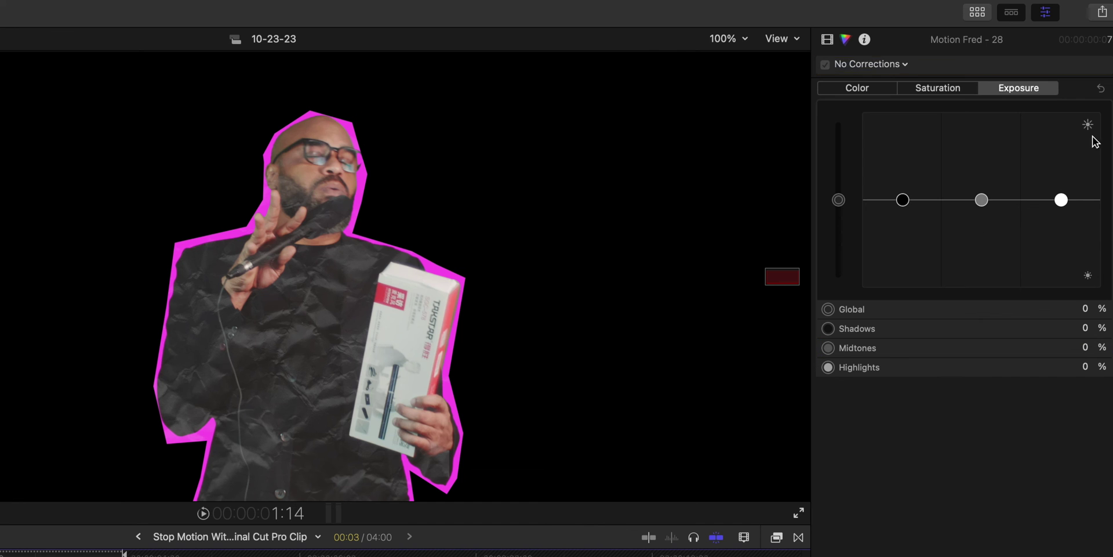
left_click_drag(981, 199, 981, 219)
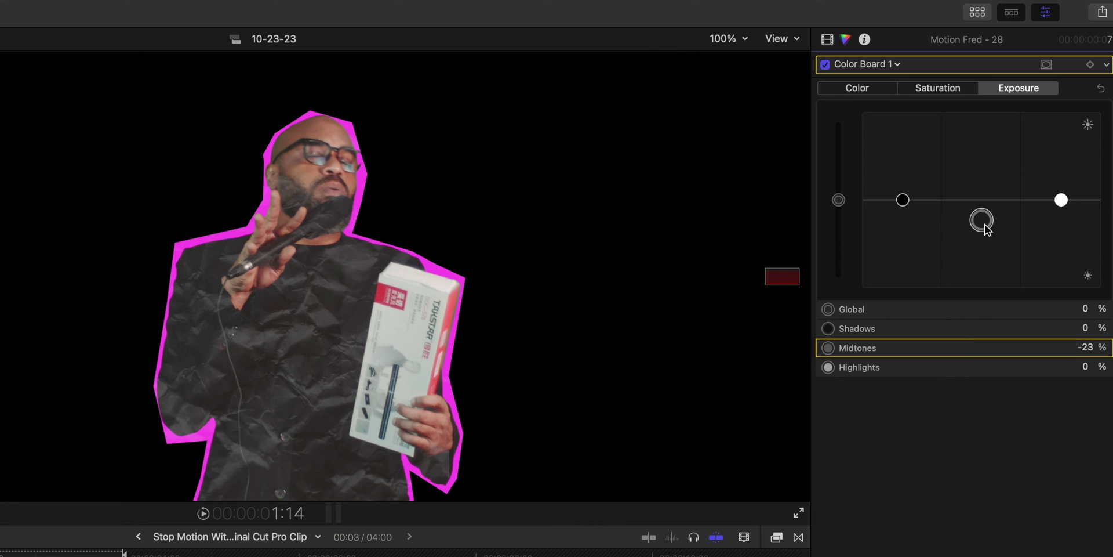
left_click_drag(1061, 198, 1061, 176)
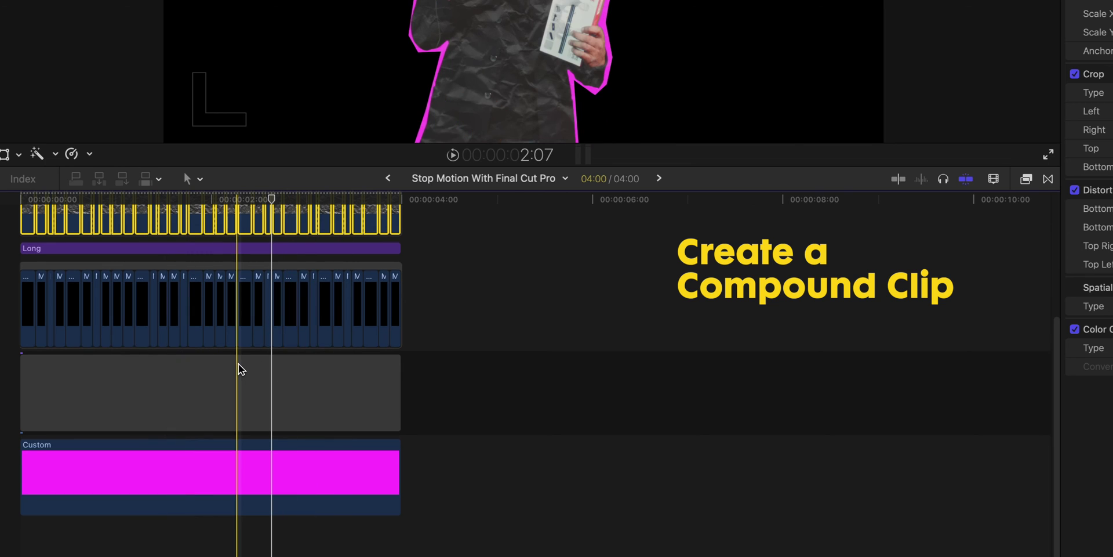
- Combine all clips in the timeline into a new compound clip under the suggested name
key("super+a")
right_click(313, 387)
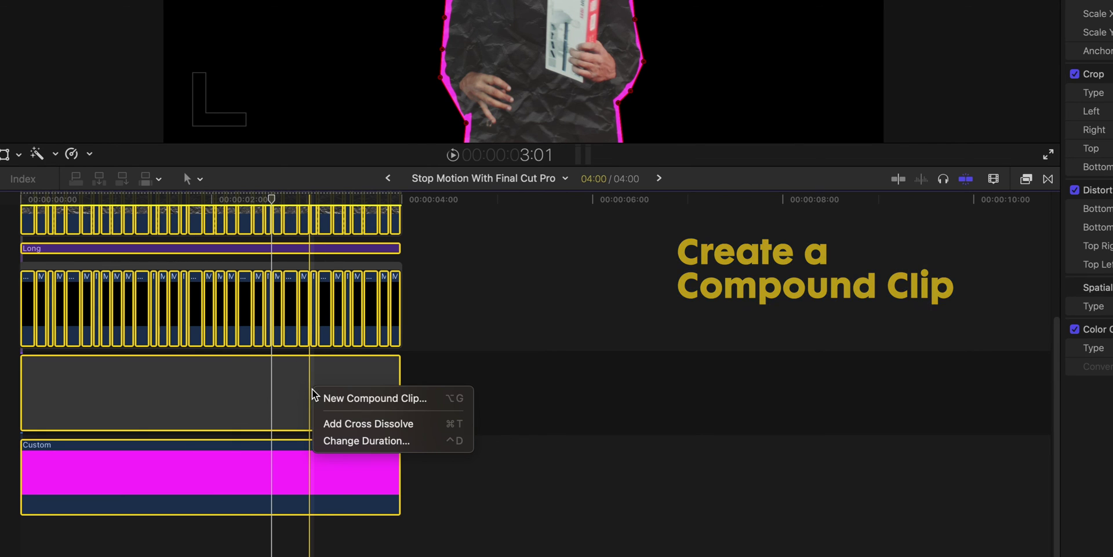
left_click(356, 399)
key("Return")
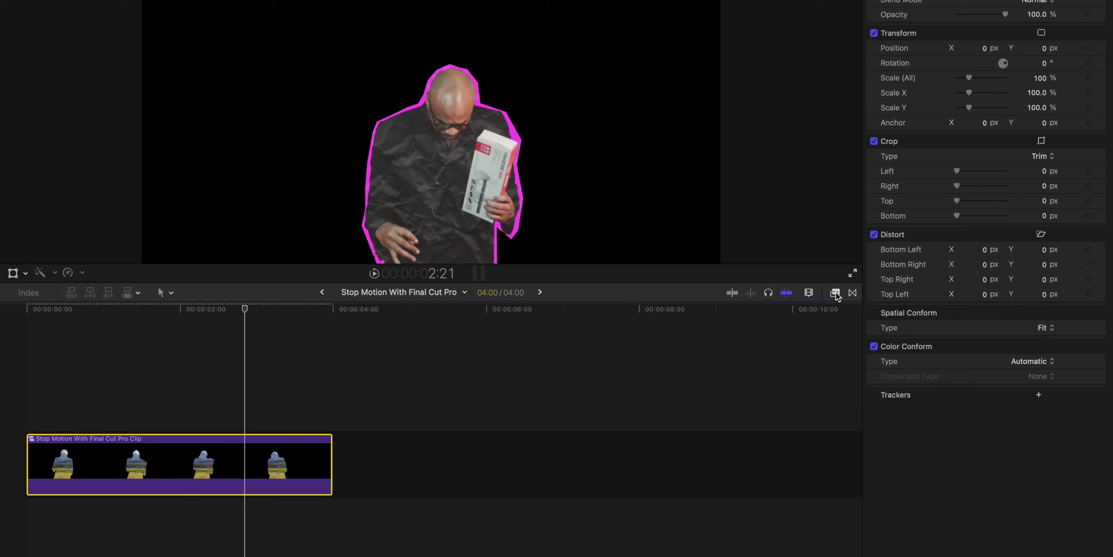
- Apply the Halftone effect to the compound clip with contrast 0.62, opacity 16.47% and scale 13.89
left_click(835, 293)
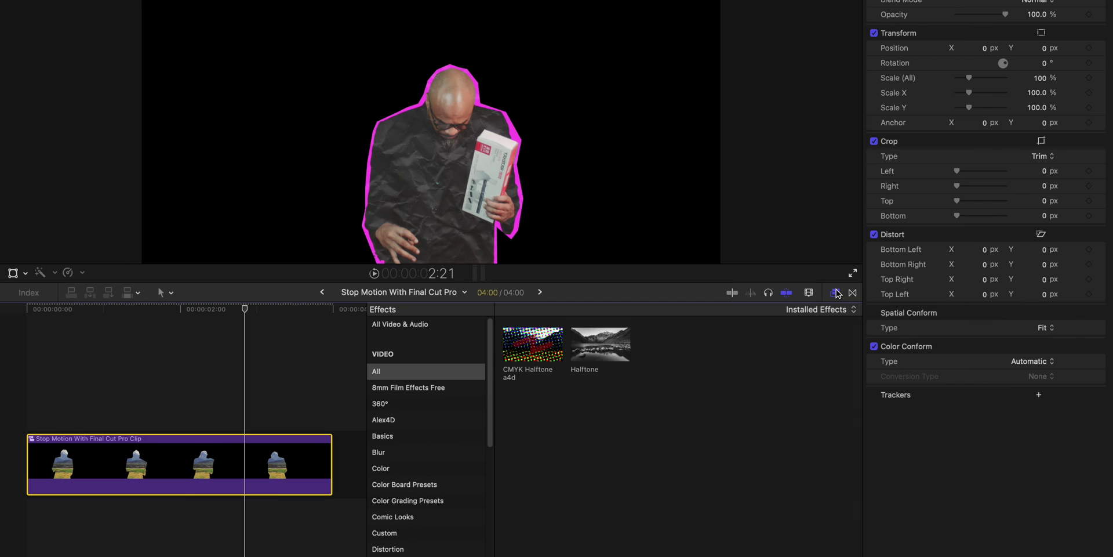
double_click(596, 341)
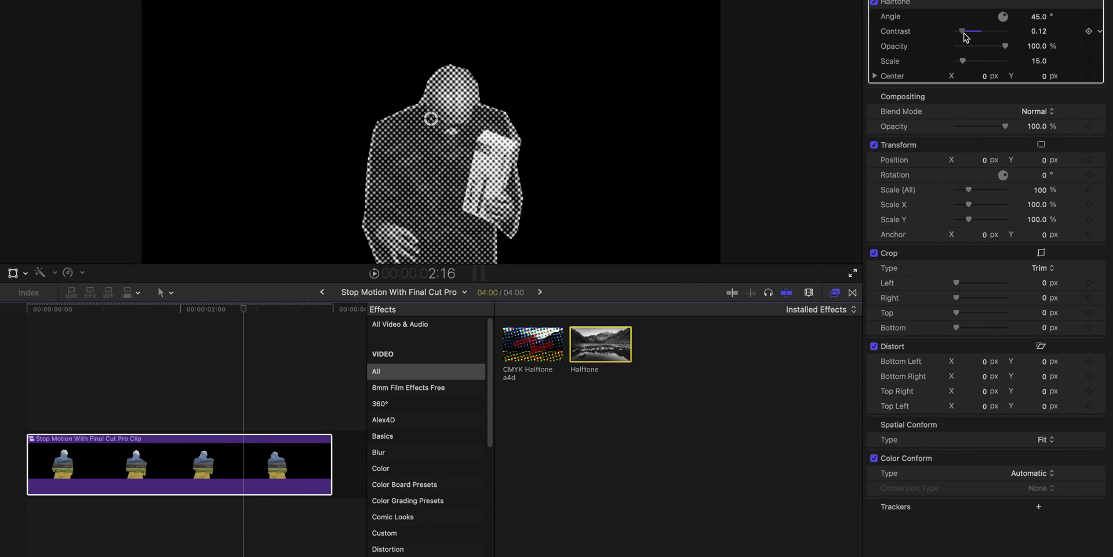
left_click_drag(997, 48, 963, 50)
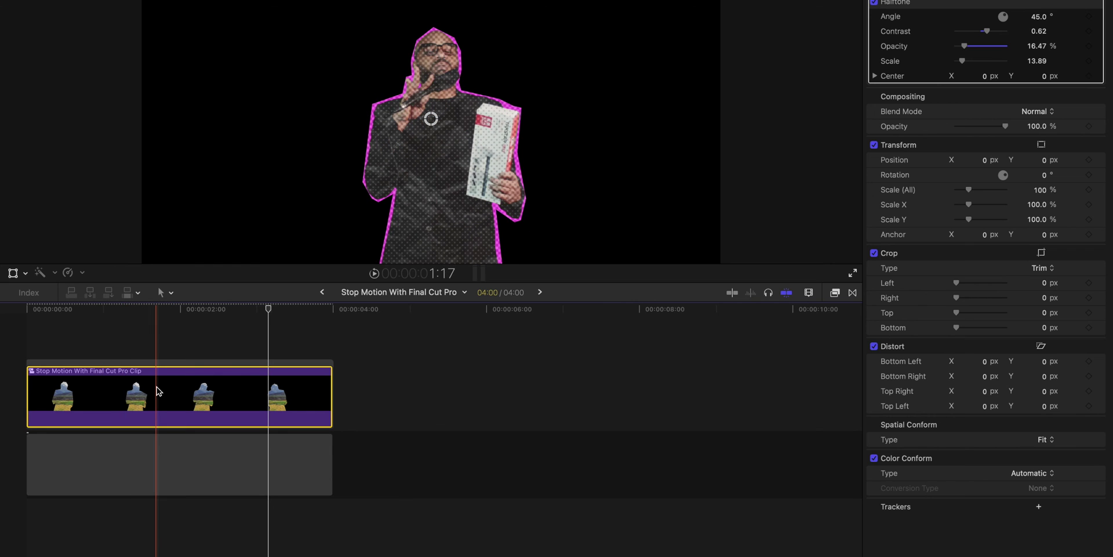
- Duplicate the compound clip directly after the original and slow a short section of the first clip to 50%
left_click_drag(159, 391, 465, 393)
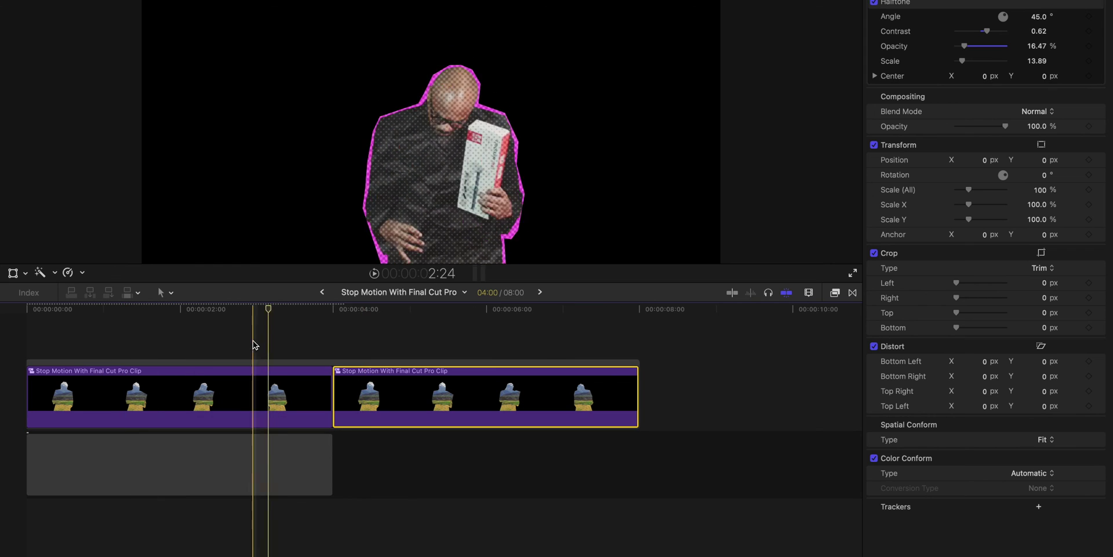
left_click(68, 272)
left_click(108, 374)
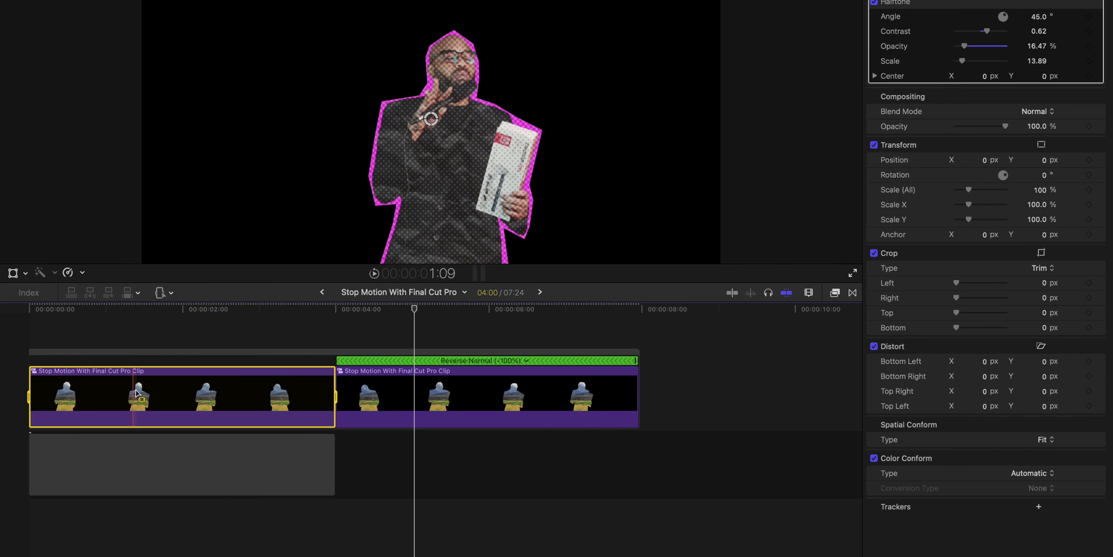
mouse_move(137, 391)
left_mouse_down()
mouse_move(158, 391)
mouse_move(148, 391)
left_mouse_up()
left_click(68, 272)
mouse_move(91, 305)
left_click(213, 286)
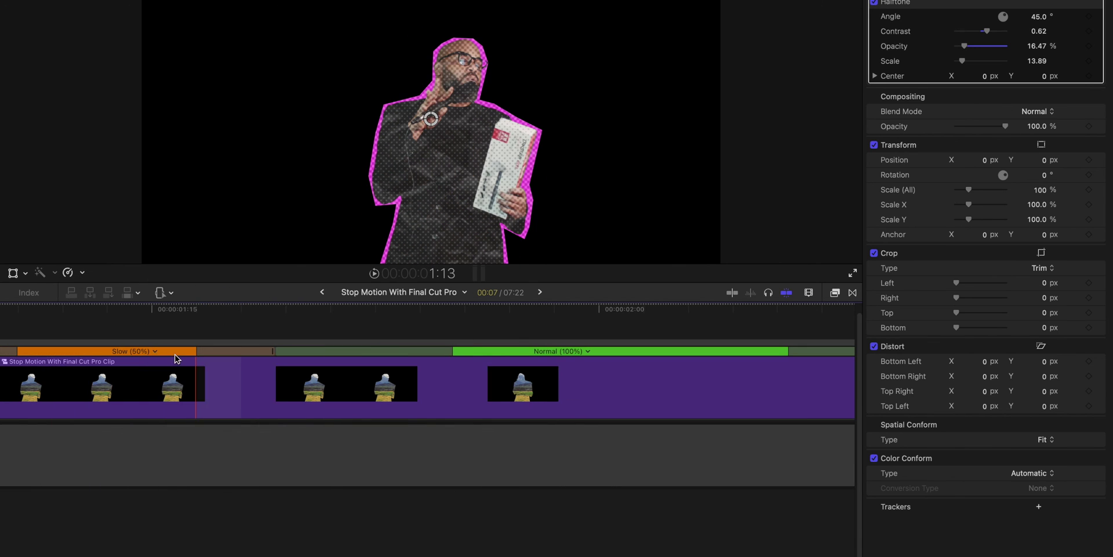
- Set the slowed section of the first compound clip to 25% speed
left_click(168, 351)
left_click(289, 363)
left_click(532, 387)
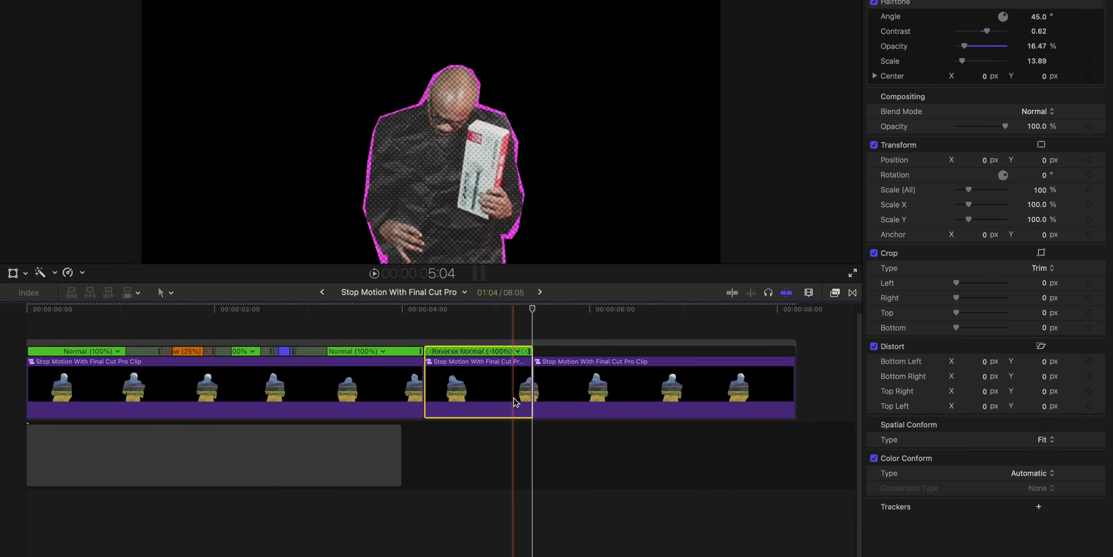
- Duplicate the short reversed clip directly after itself and reverse the copy so it plays forward at 100%
left_click_drag(514, 397, 567, 398)
left_click(67, 272)
left_click(102, 372)
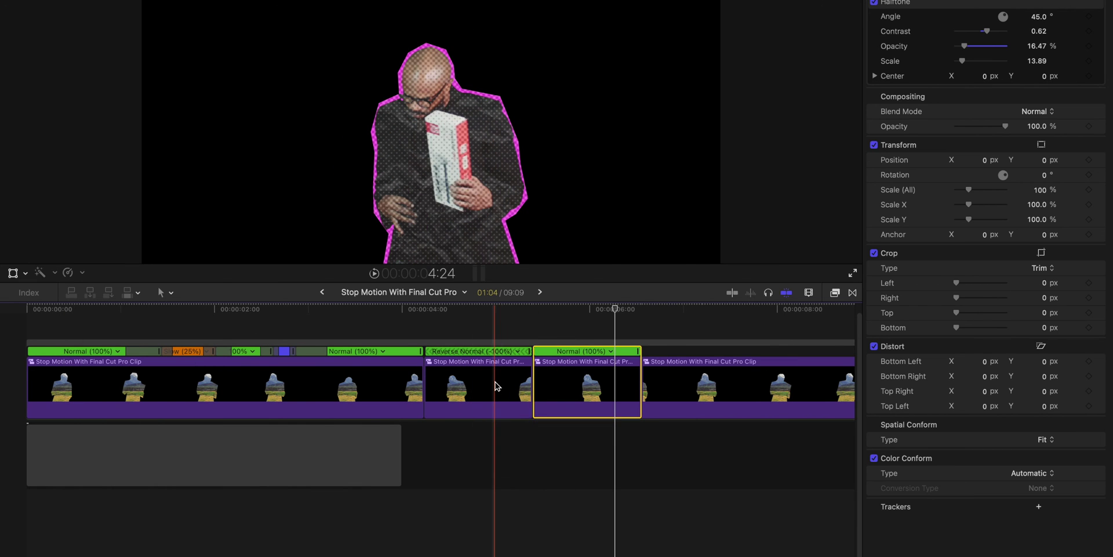
- Place two more short copies after the forward-playing clip, one following the other, with their speed raised to 200%
left_click(496, 385, "shift")
left_click_drag(496, 385, 694, 371)
scroll(574, 410, "right", 2)
left_click(678, 360)
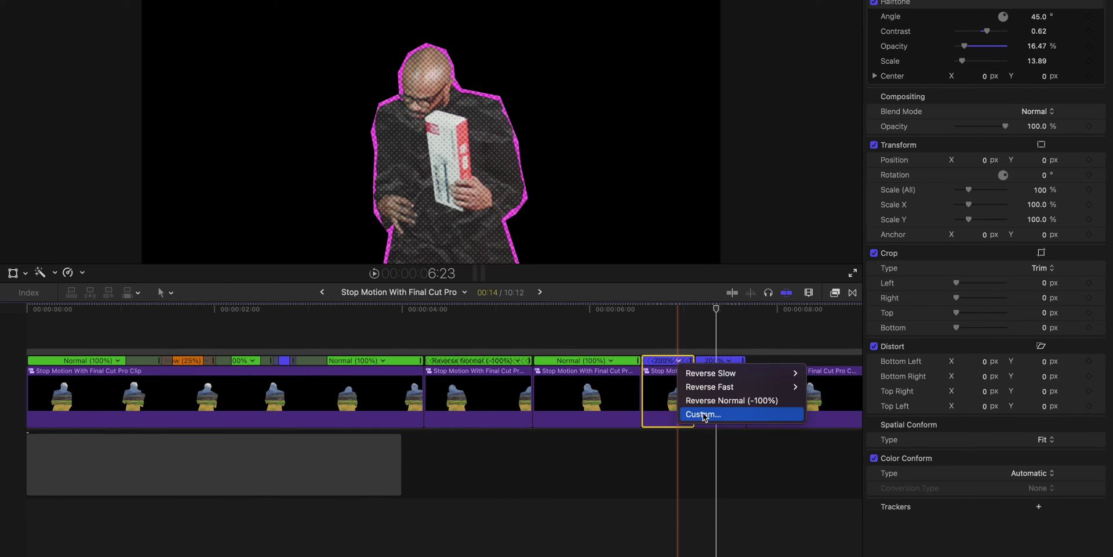
left_click(688, 360)
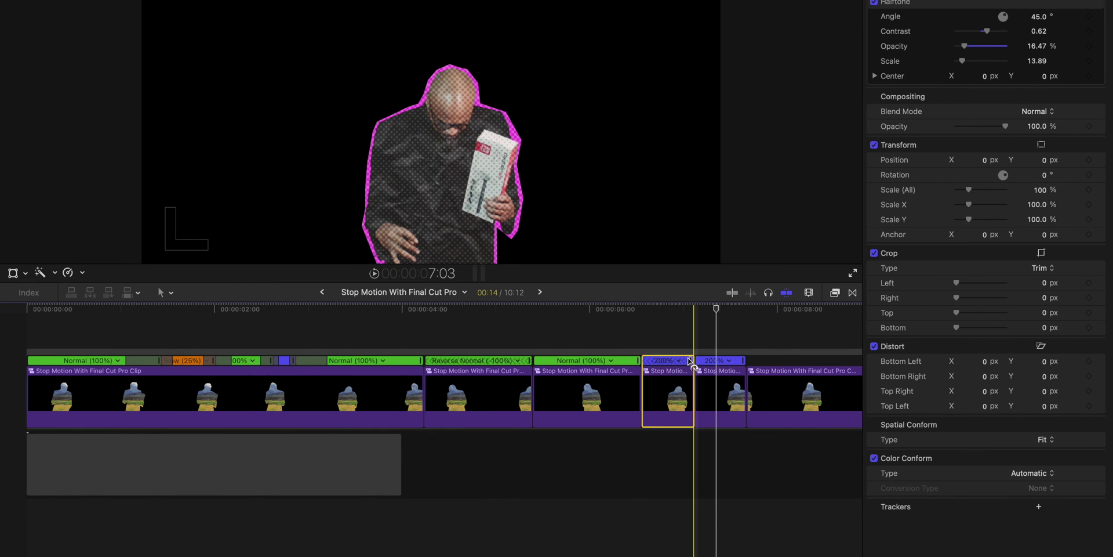